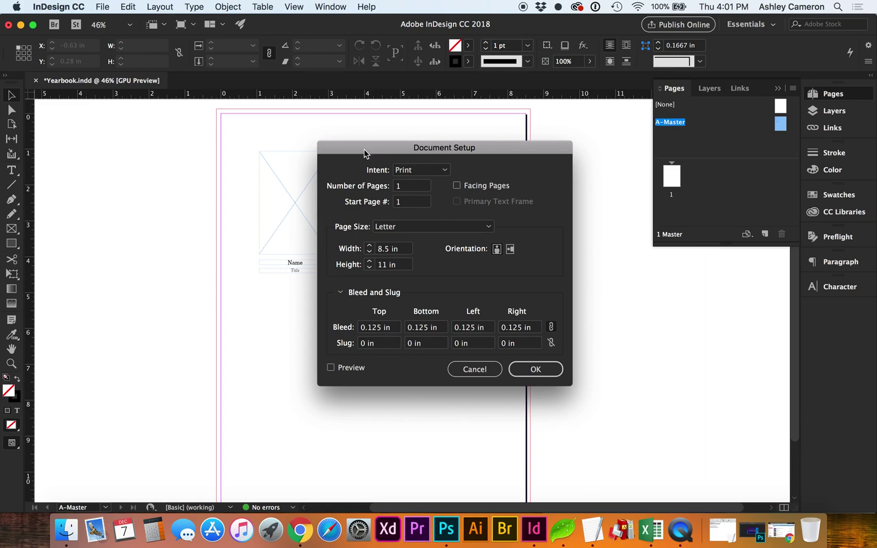
- Move the Document Setup dialog aside, keeping Letter 8.5 × 11 in with 0.125 in bleed
left_click_drag(364, 149, 331, 151)
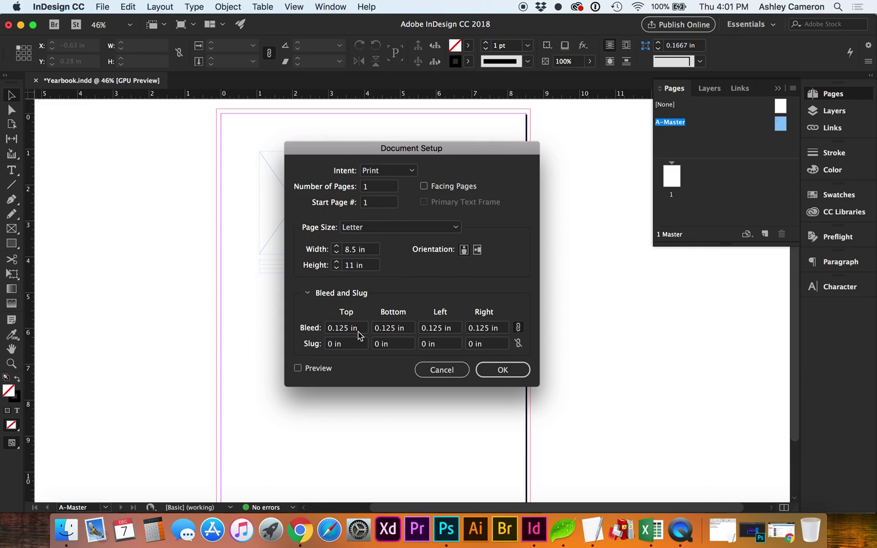
- Accept the document setup and zoom in on the A-Master photo and name area
left_click(489, 372)
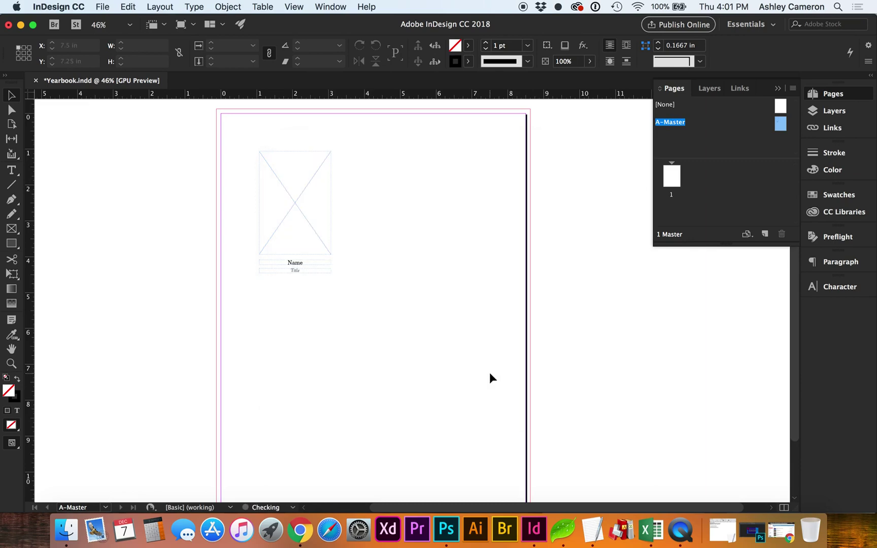
double_click(780, 125)
key("z")
left_click_drag(290, 118, 381, 259)
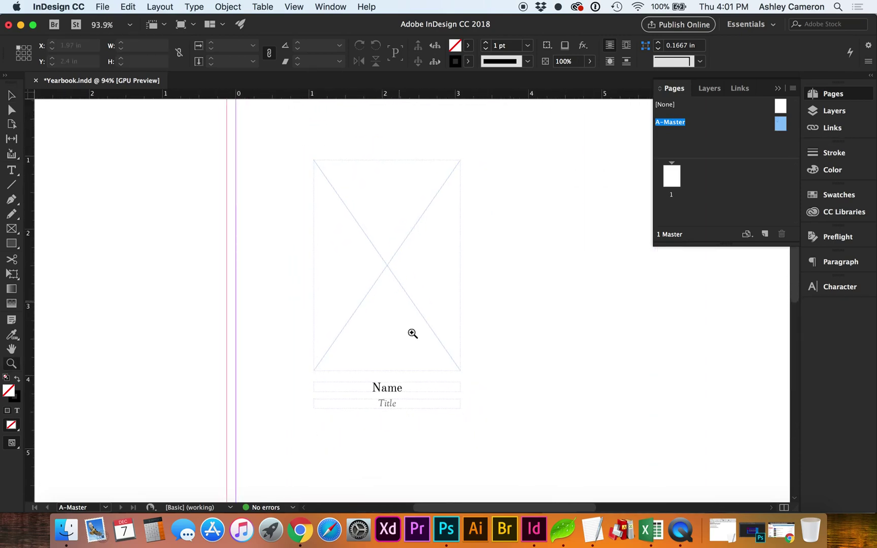
- Select the placeholder image frame above the Name and Title boxes and delete it
key("v")
left_click(406, 387)
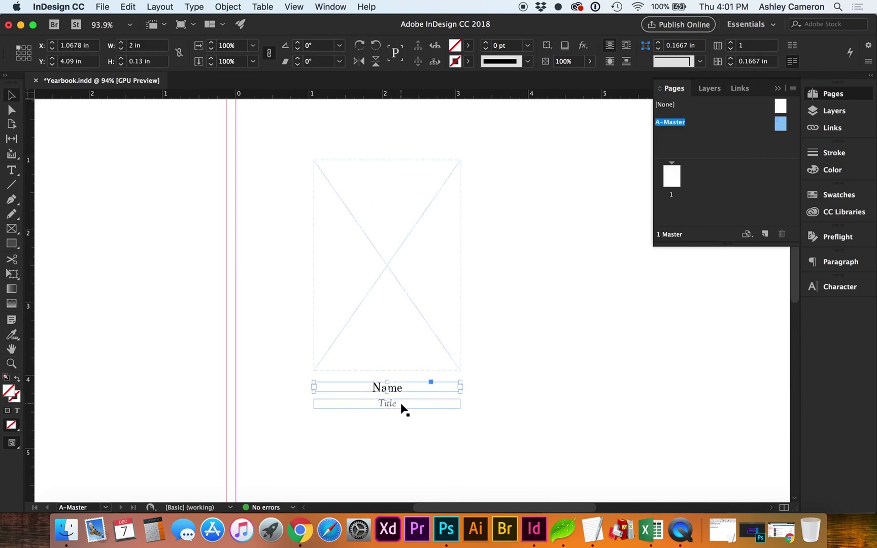
mouse_move(401, 402)
left_mouse_down()
mouse_move(398, 387)
mouse_move(399, 406)
left_mouse_up()
left_click(400, 284)
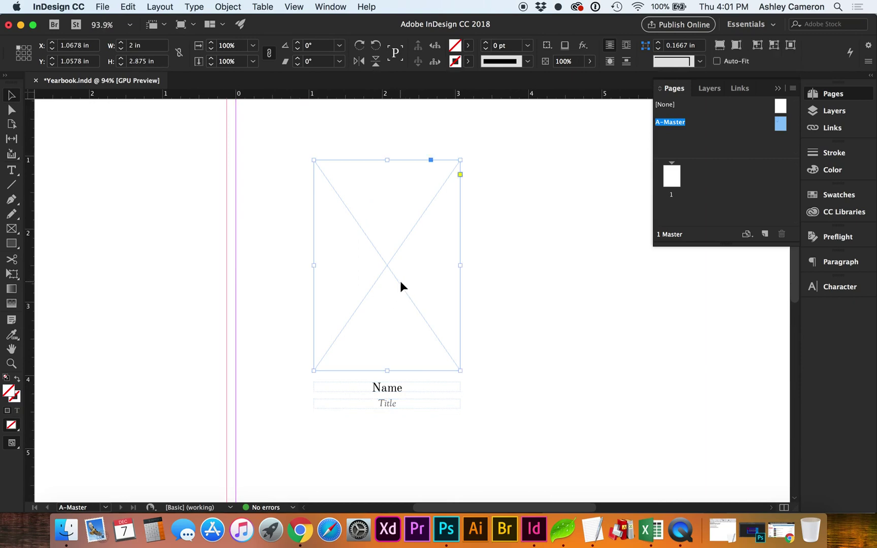
key("Delete")
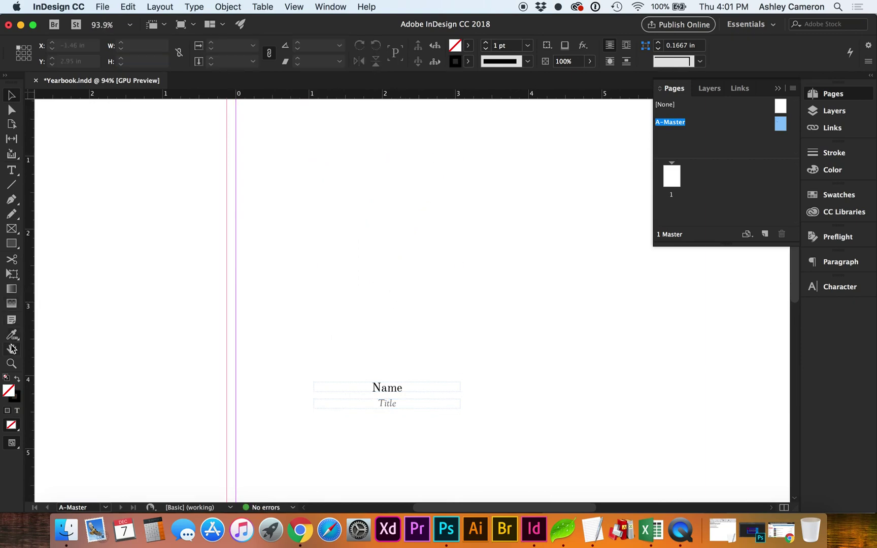
- Draw a 2 × 2.875 in rectangle frame and position it directly above the Name box
left_click(11, 229)
left_click(333, 176)
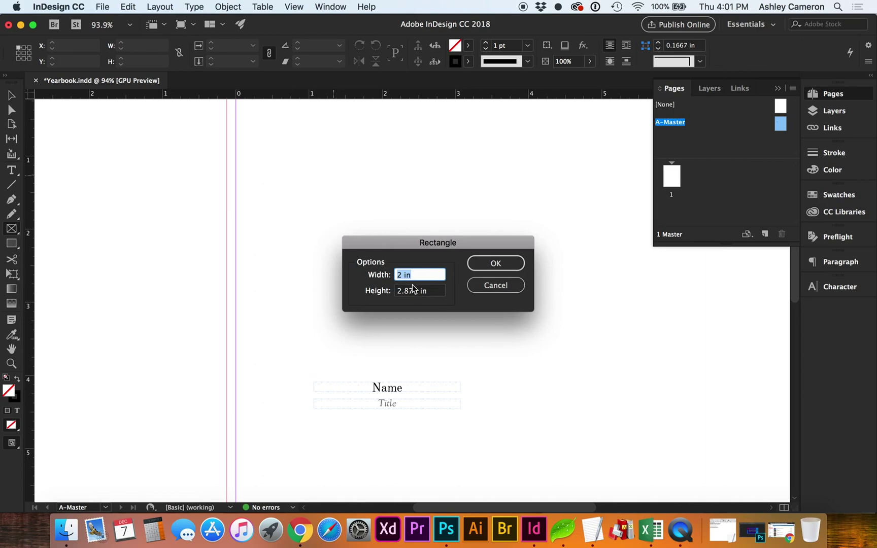
left_click(487, 268)
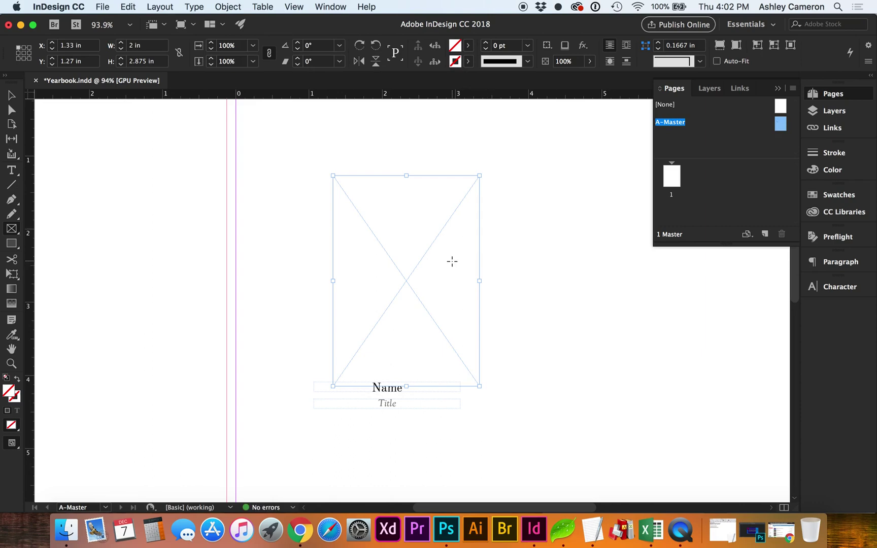
key("v")
left_click_drag(448, 264, 431, 250)
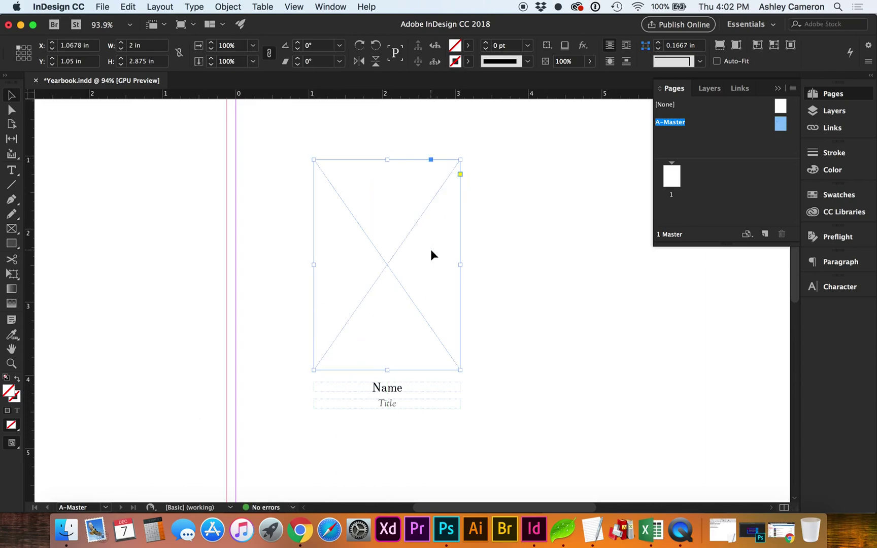
- Set the image frame's Corner Options to Rounded with a 0.08 in size on all corners
left_click(226, 8)
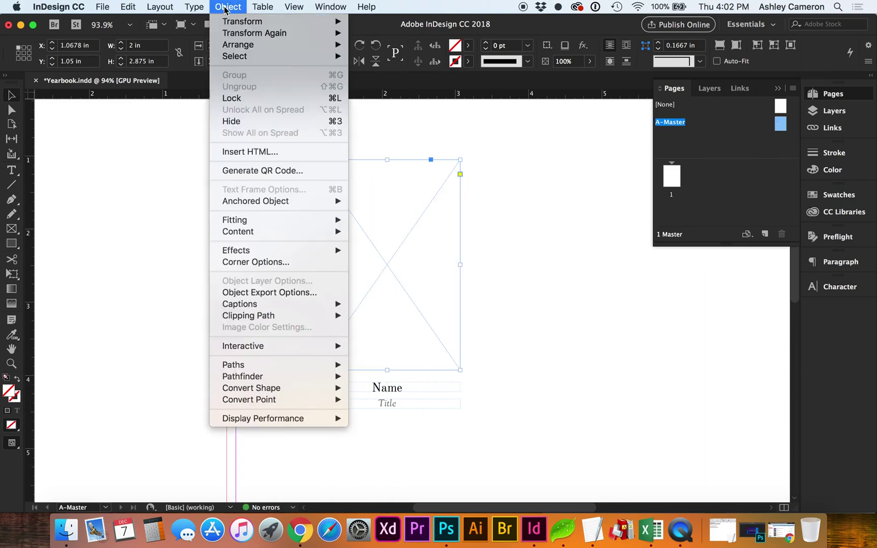
left_click(254, 262)
left_click(414, 266)
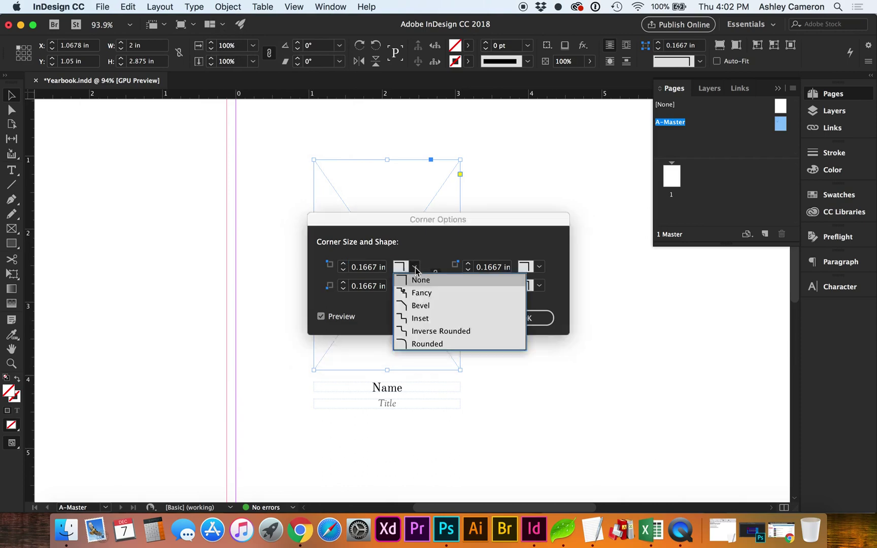
left_click(417, 343)
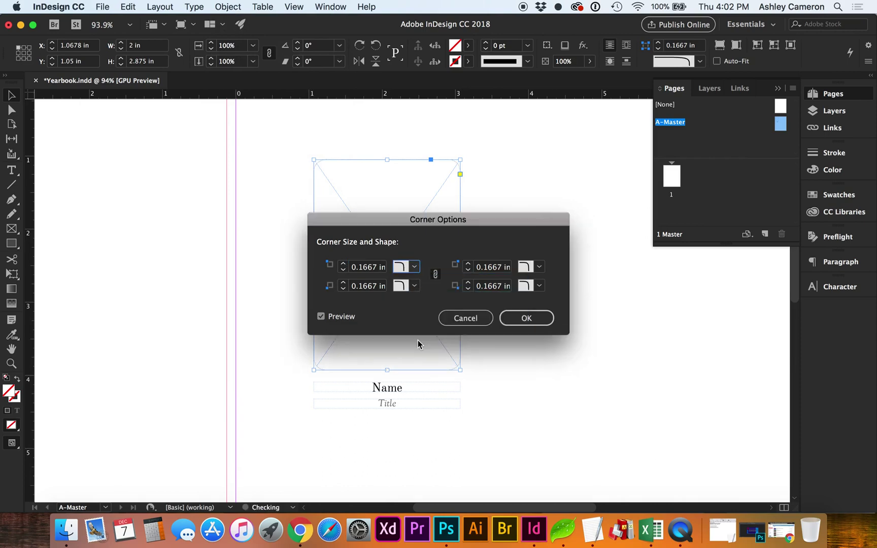
left_click(360, 269)
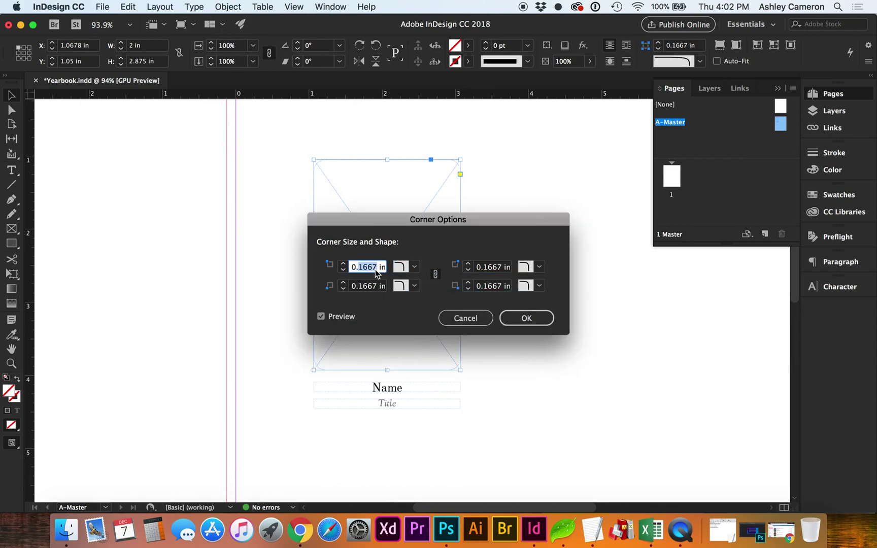
type("08")
key("Tab")
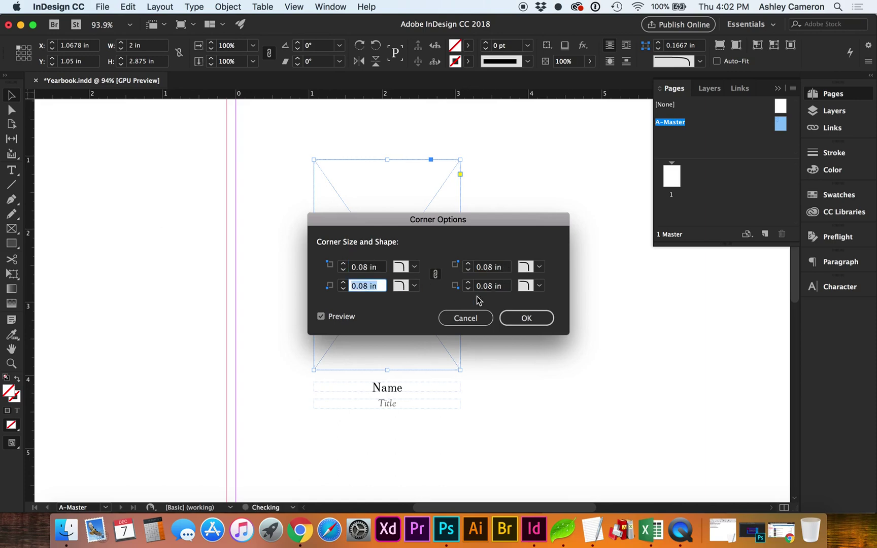
left_click(522, 316)
left_click(504, 292)
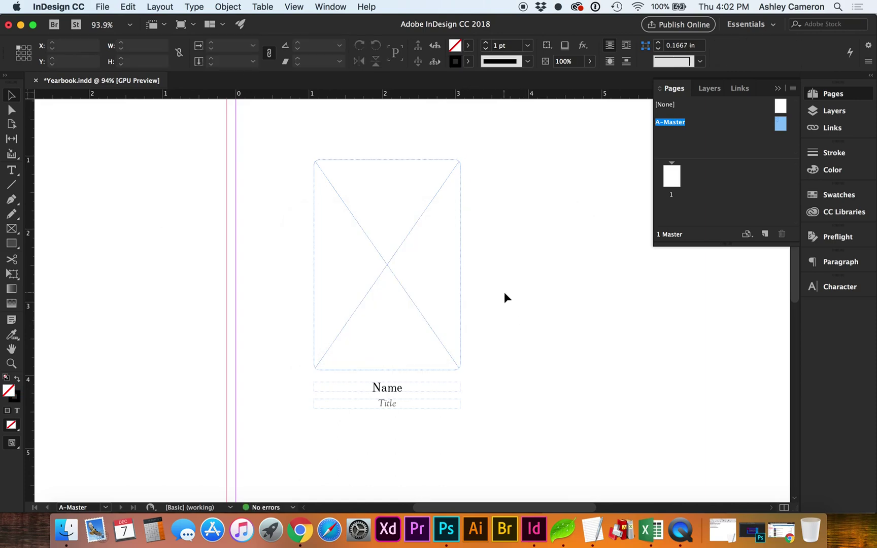
- Drag the A-Master onto the page 1 thumbnail in the Pages panel
scroll(504, 292, "right", 2)
scroll(505, 292, "right", 3)
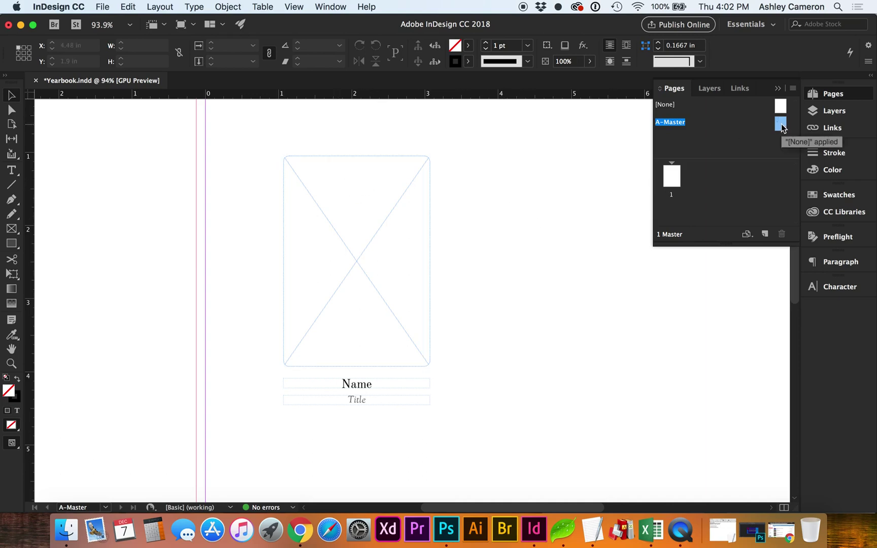
left_click_drag(780, 123, 675, 185)
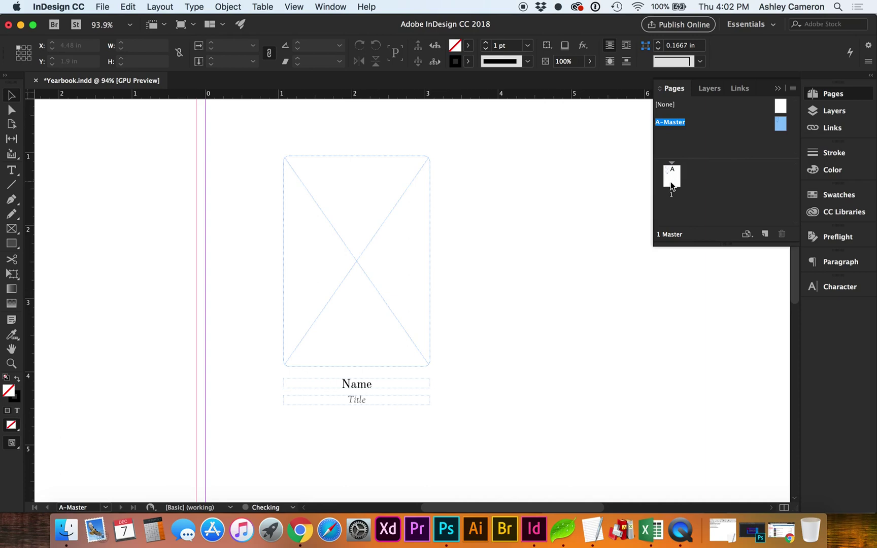
left_click(674, 183)
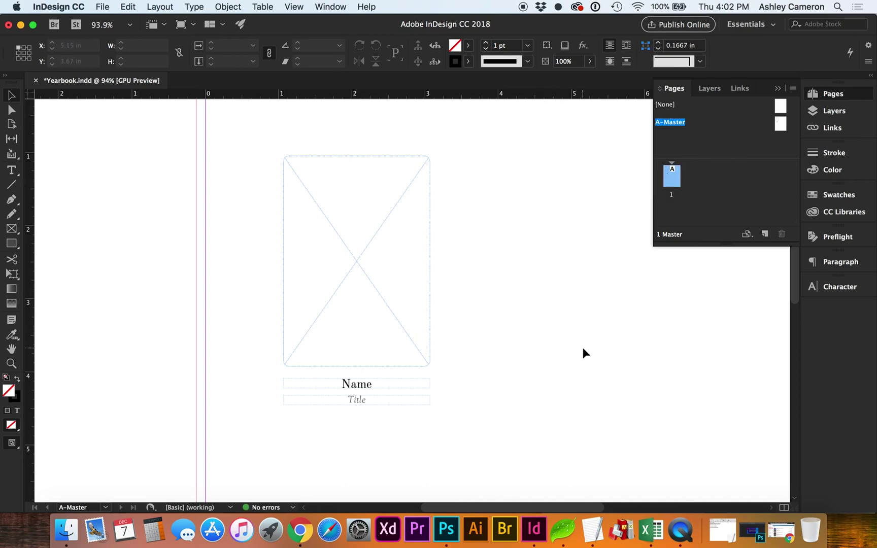
scroll(582, 347, "right", 2)
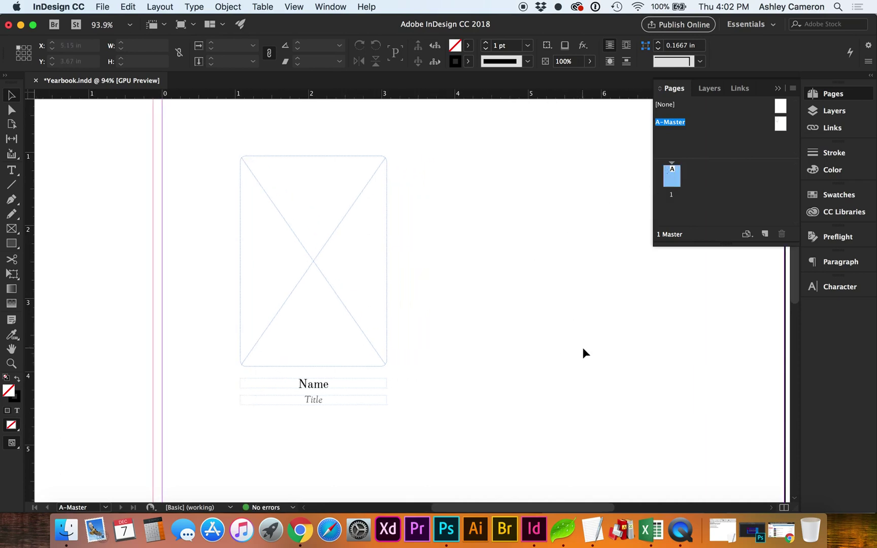
left_click(647, 520)
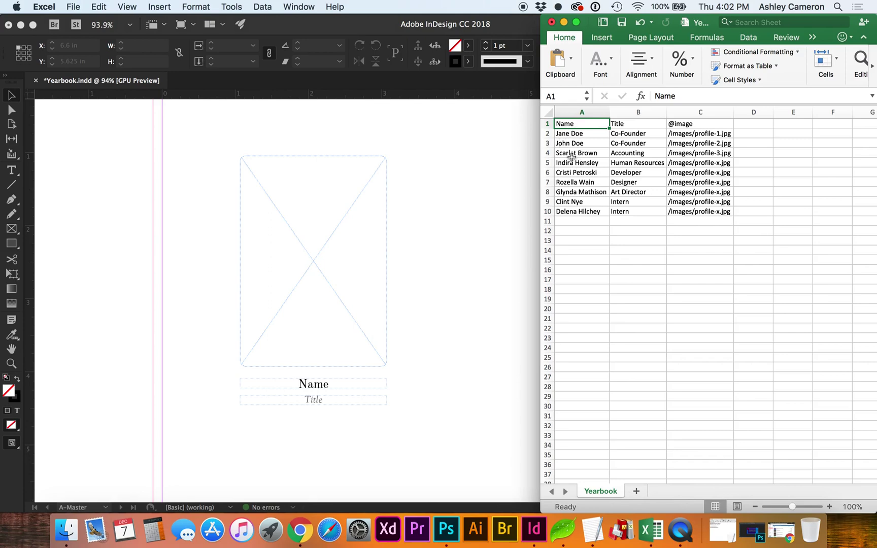
left_click(629, 123)
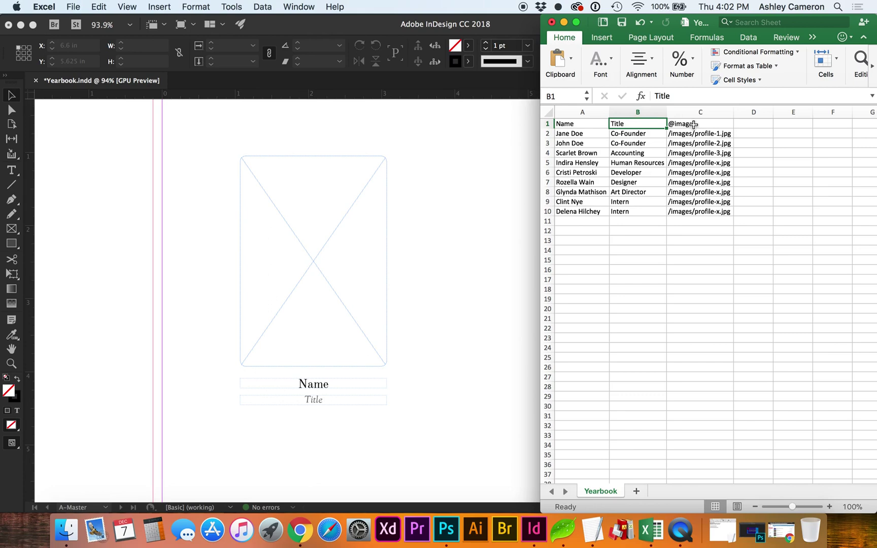
left_click(693, 124)
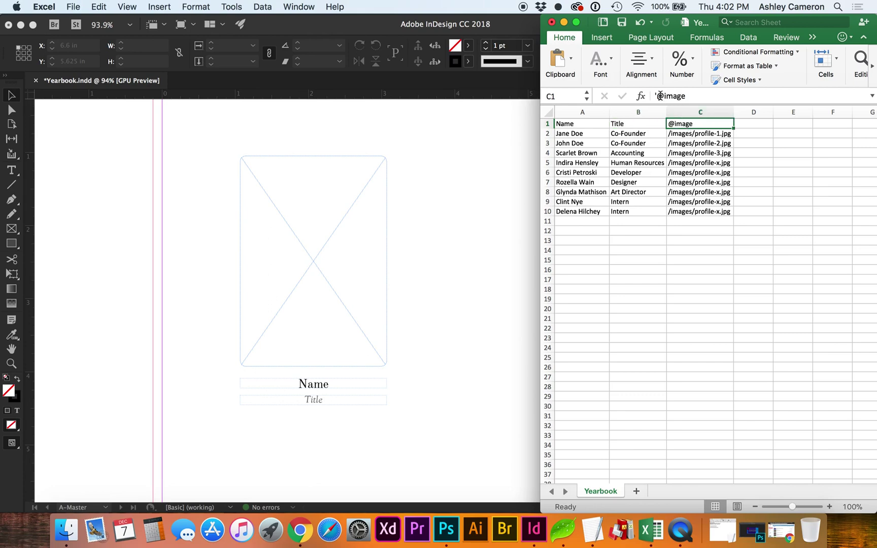
left_click(655, 96)
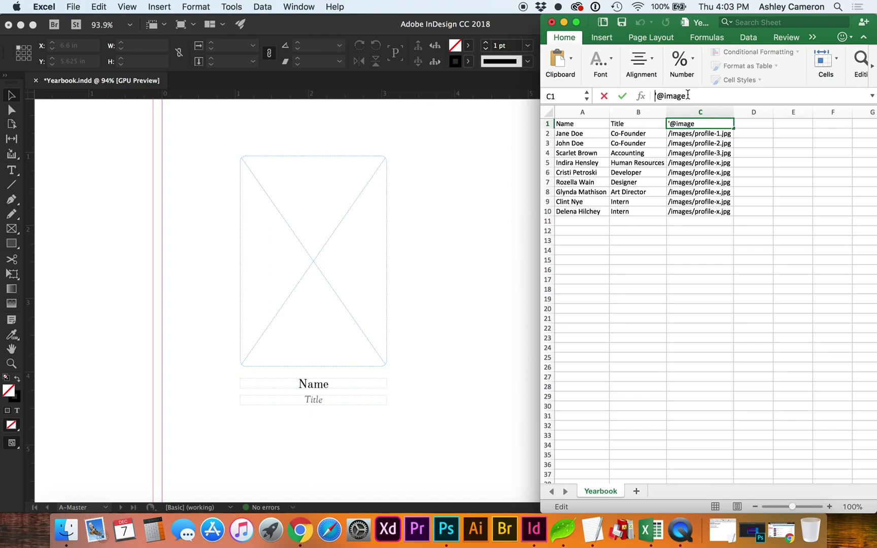
left_click(687, 135)
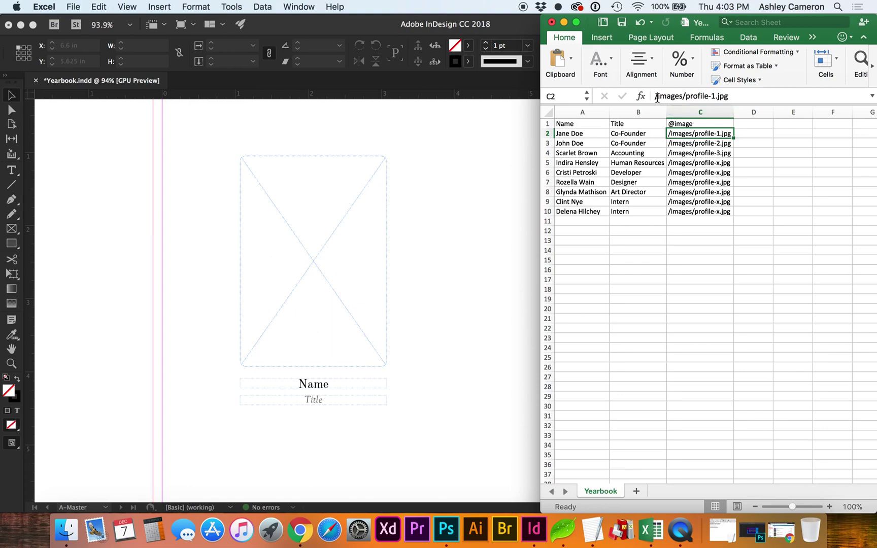
left_click(654, 97)
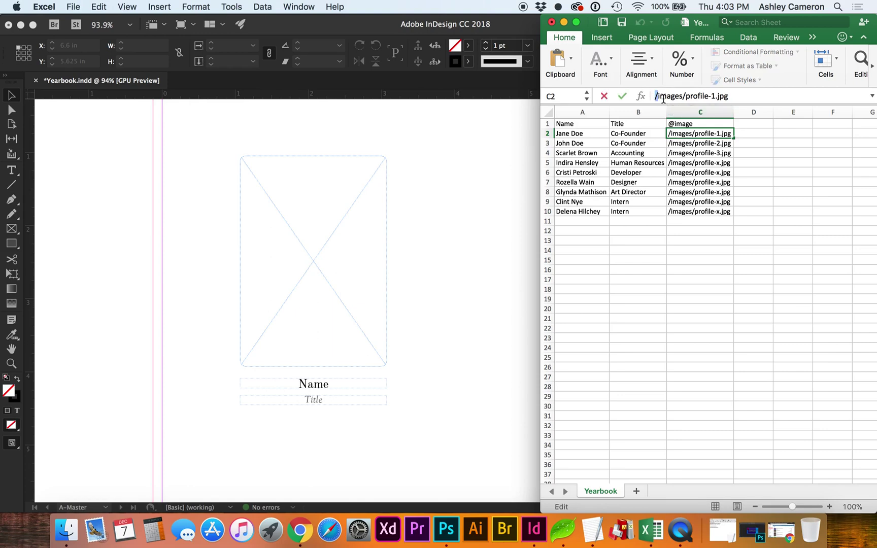
left_click(66, 529)
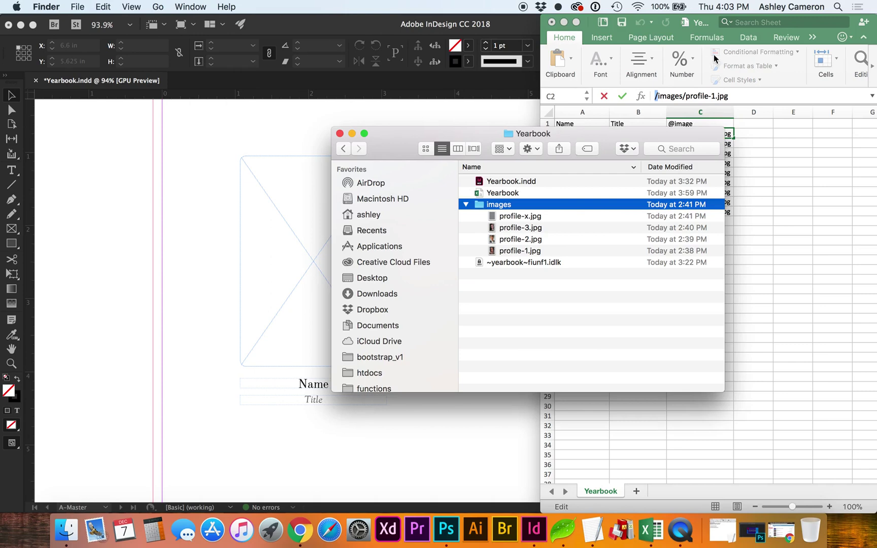
left_click(734, 96)
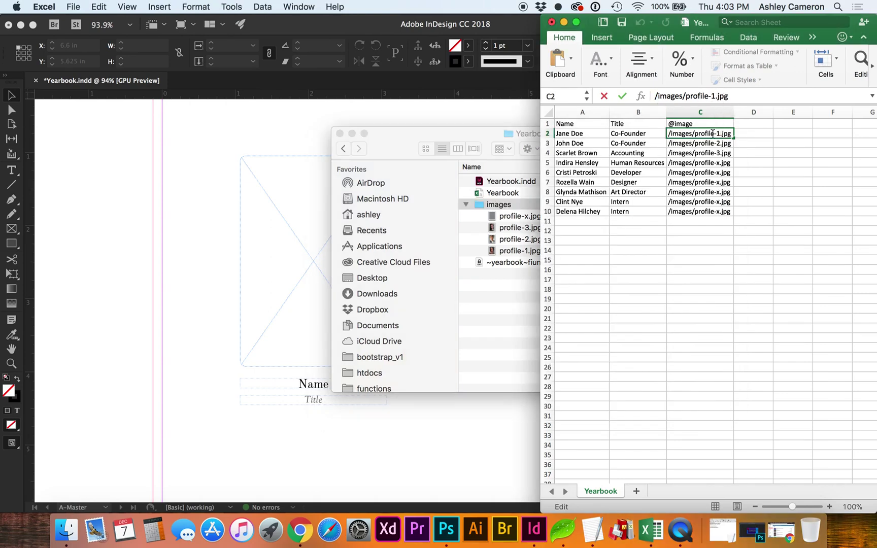
left_click(713, 147)
left_click(710, 153)
left_click(710, 162)
left_click(512, 205)
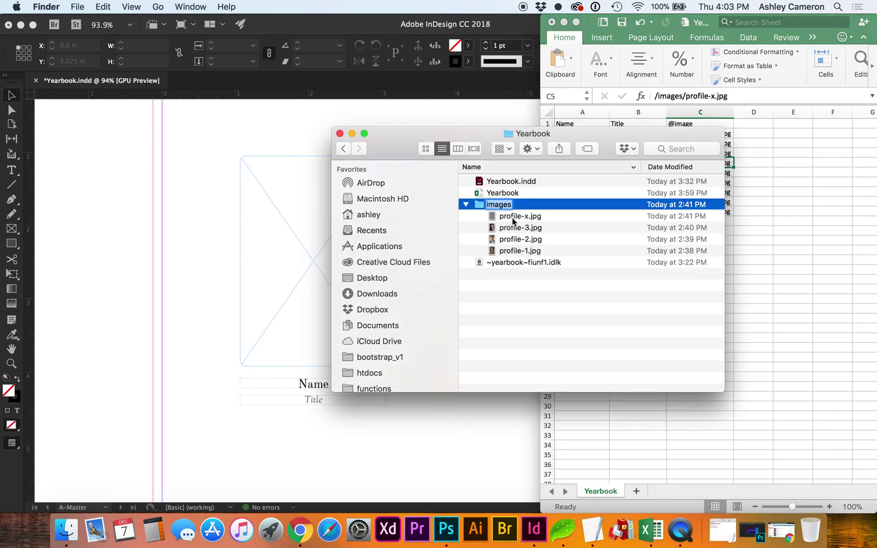
left_click(509, 216)
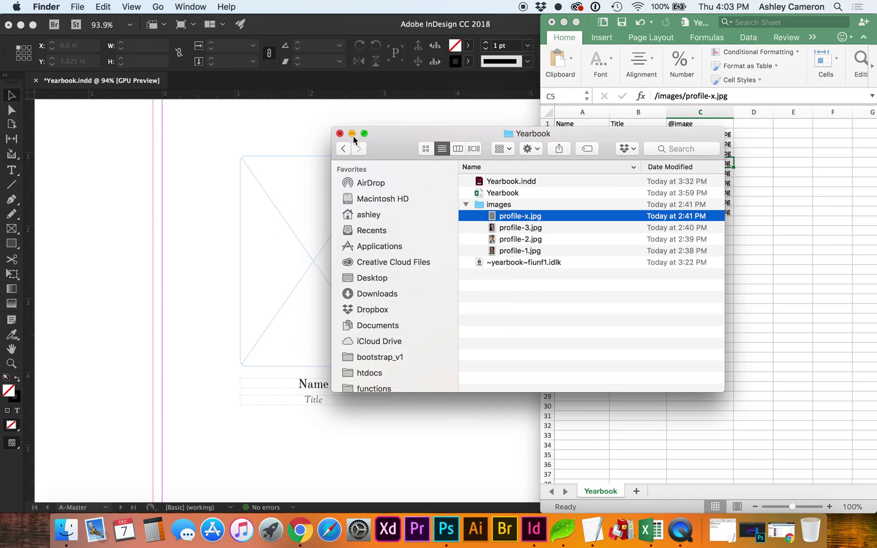
- Save the Yearbook sheet as Comma Separated Values (.csv), replacing the existing Yearbook file
left_click(713, 22)
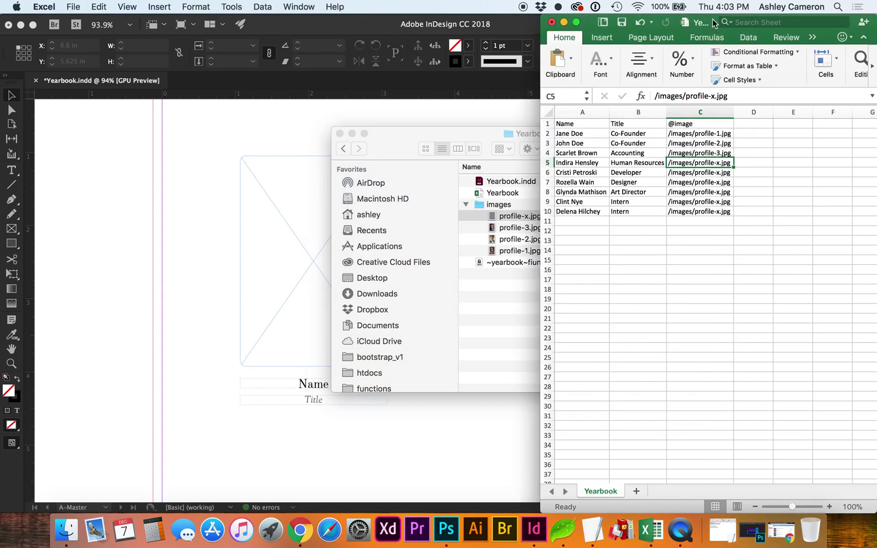
left_click(72, 7)
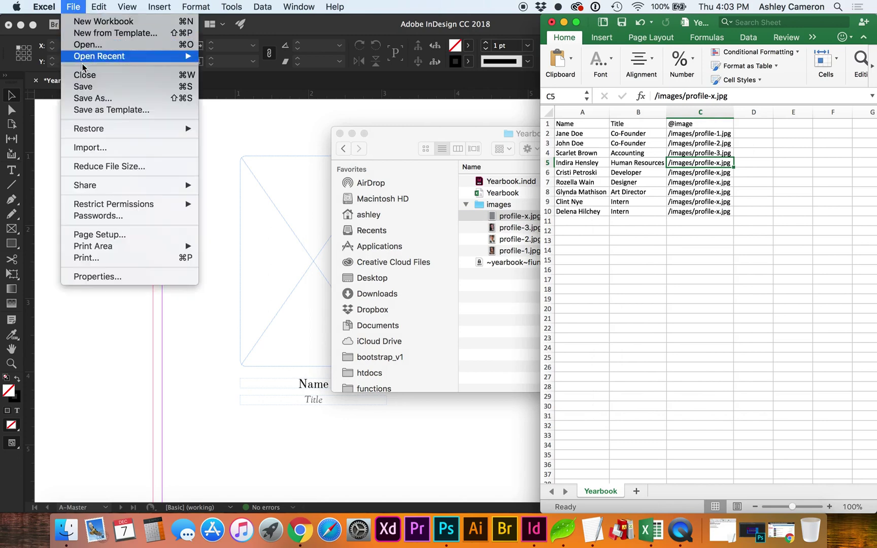
left_click(89, 98)
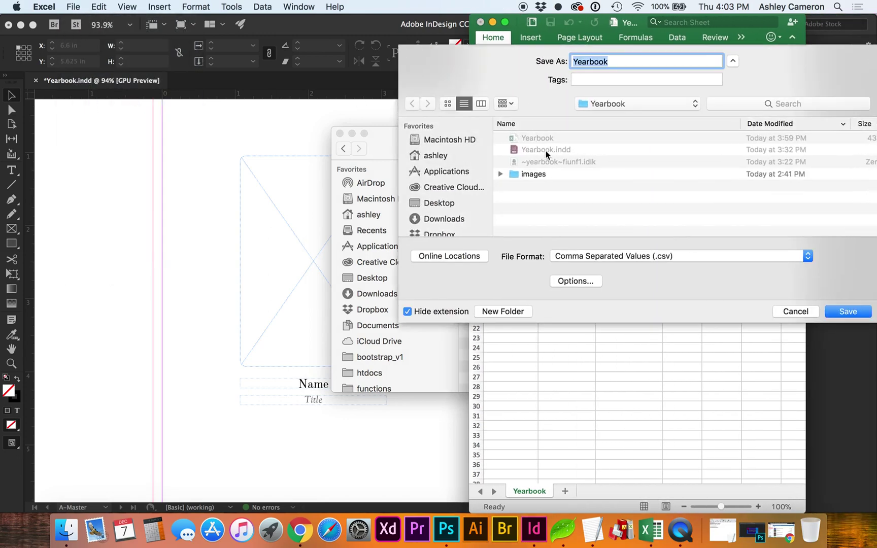
left_click(635, 256)
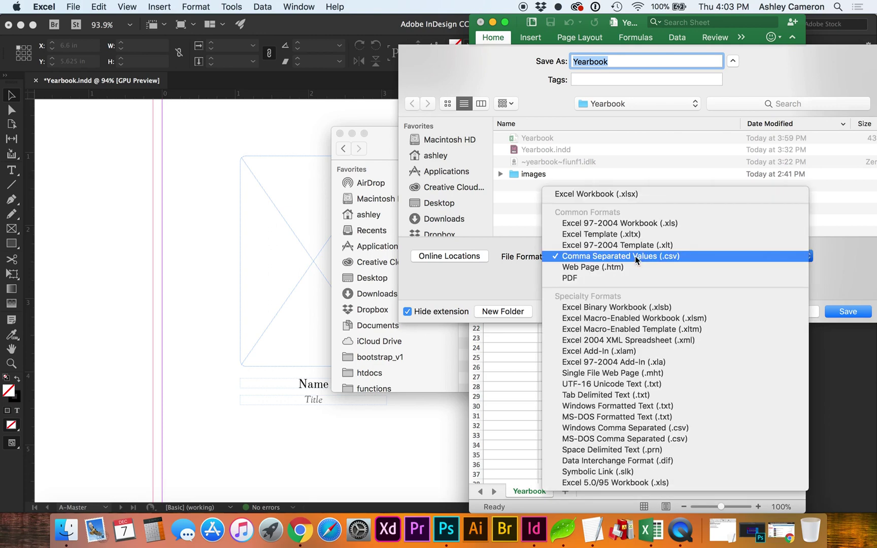
left_click(835, 258)
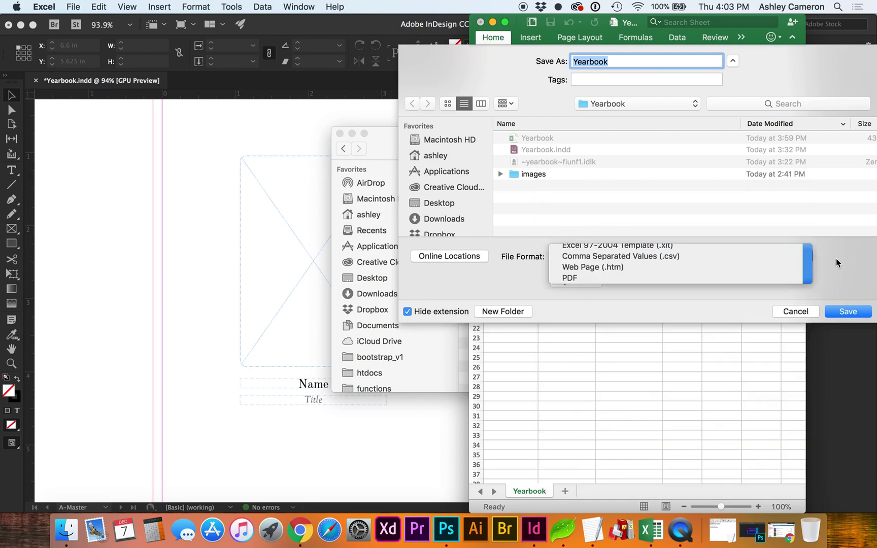
left_click(840, 313)
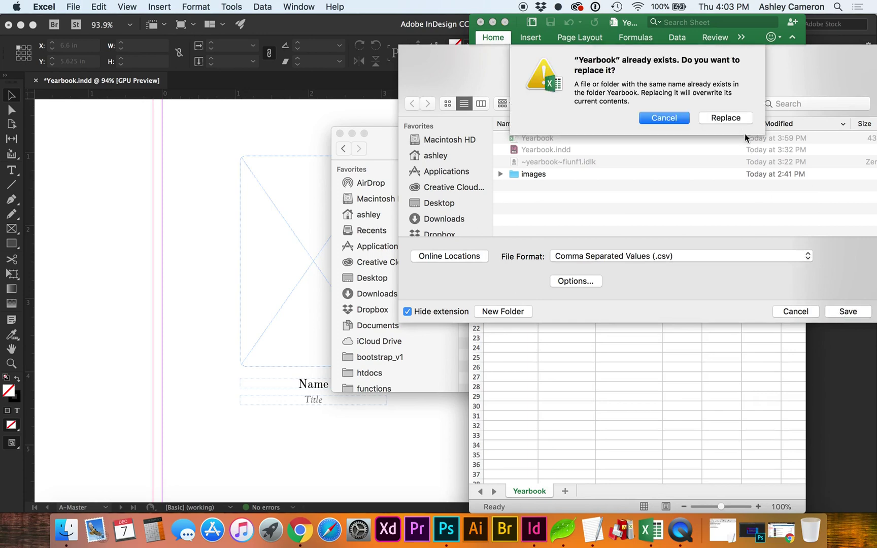
left_click(733, 118)
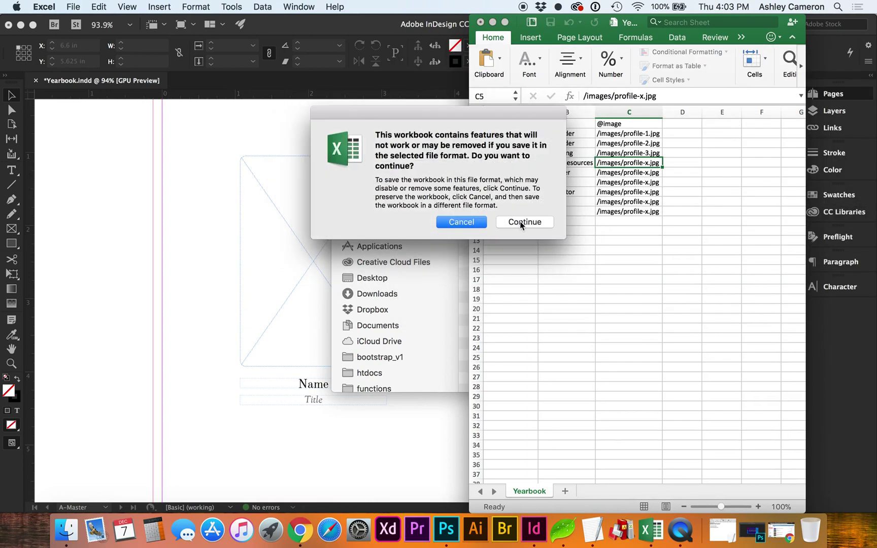
left_click(522, 223)
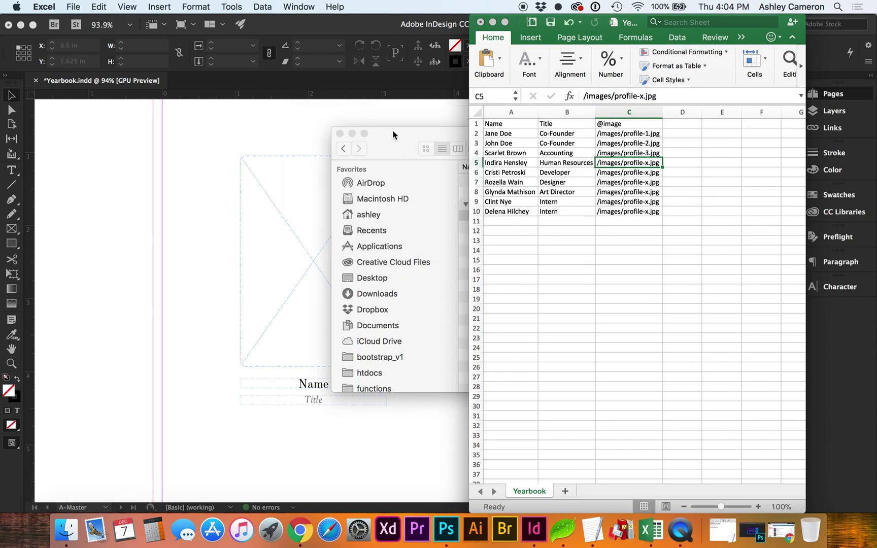
left_click(386, 104)
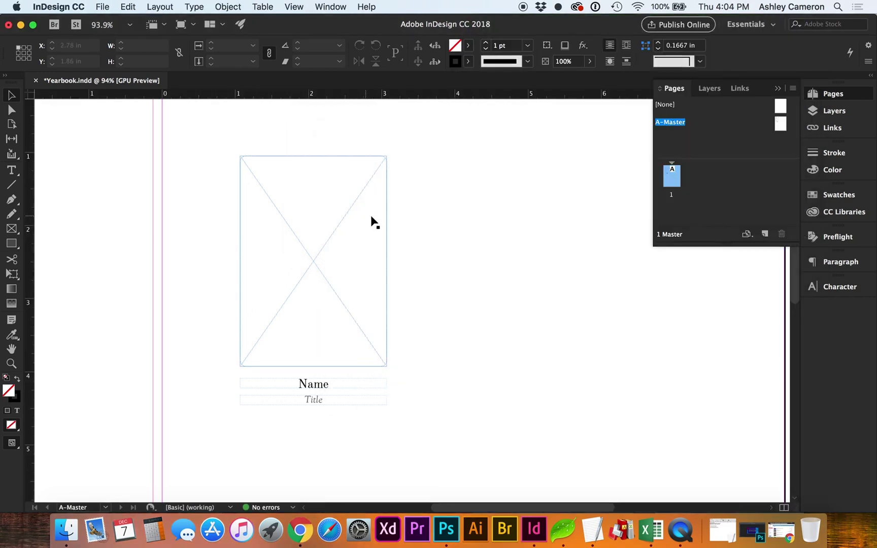
- Open the Data Merge panel and select the Yearbook file as its data source
left_click(330, 7)
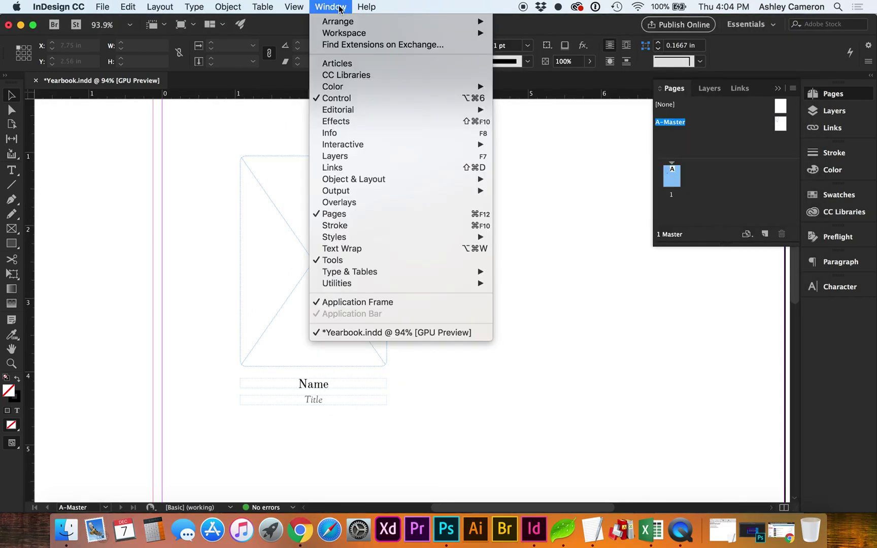
mouse_move(401, 283)
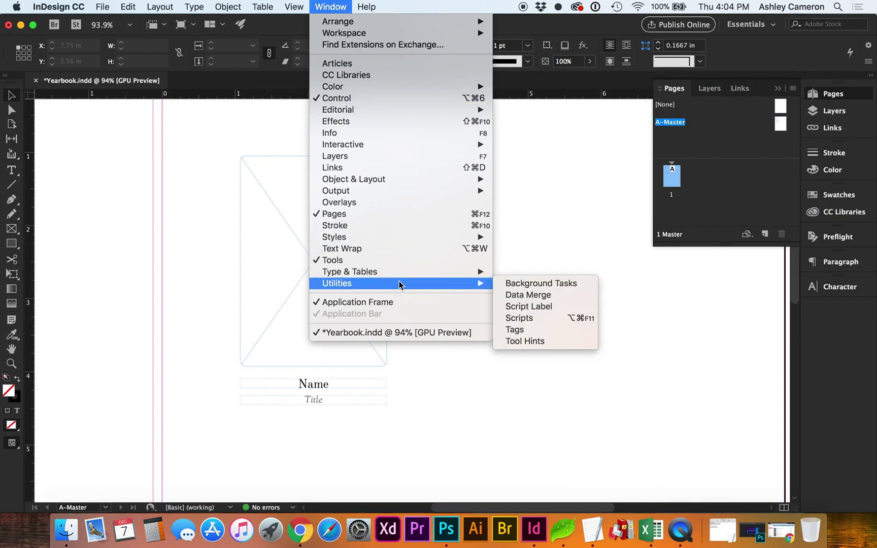
left_click(520, 296)
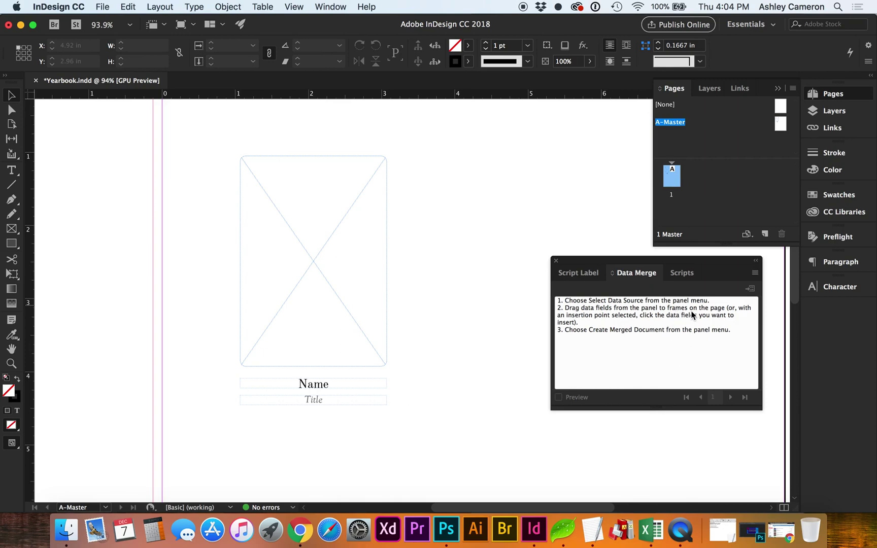
left_click(755, 275)
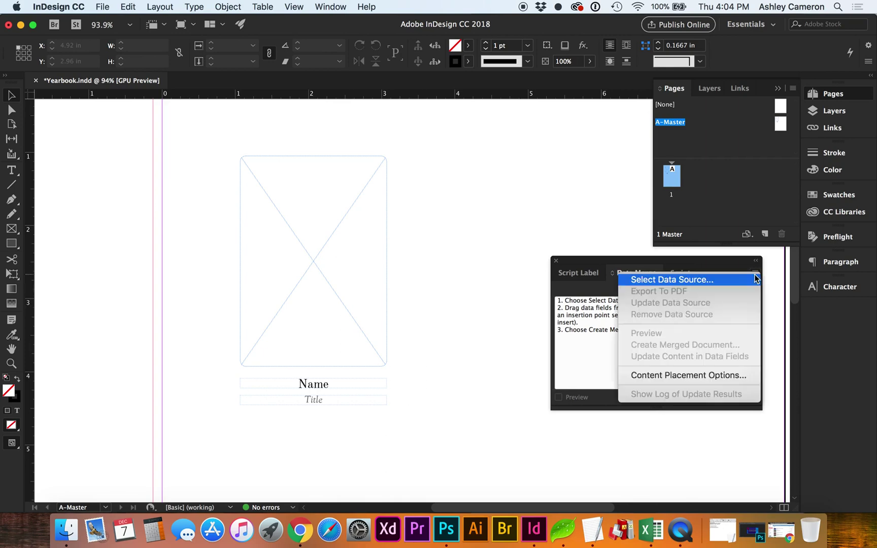
left_click(712, 281)
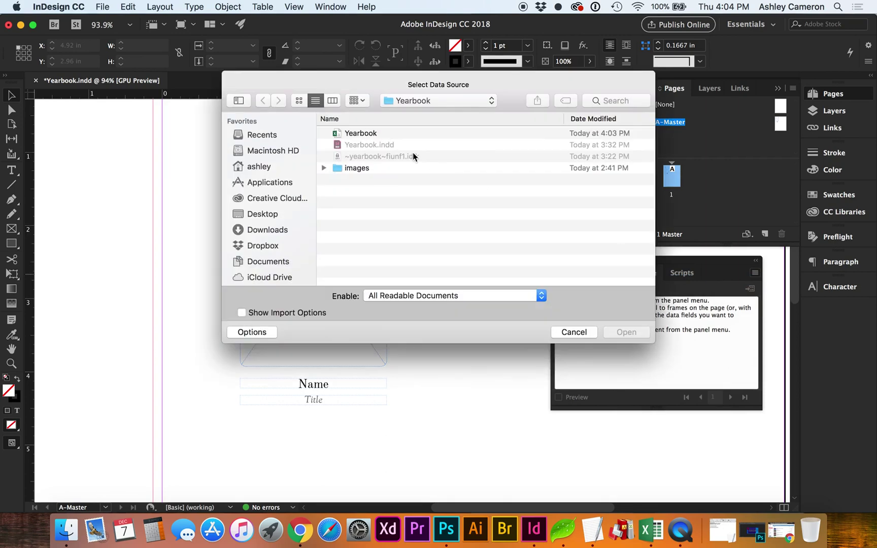
left_click(364, 134)
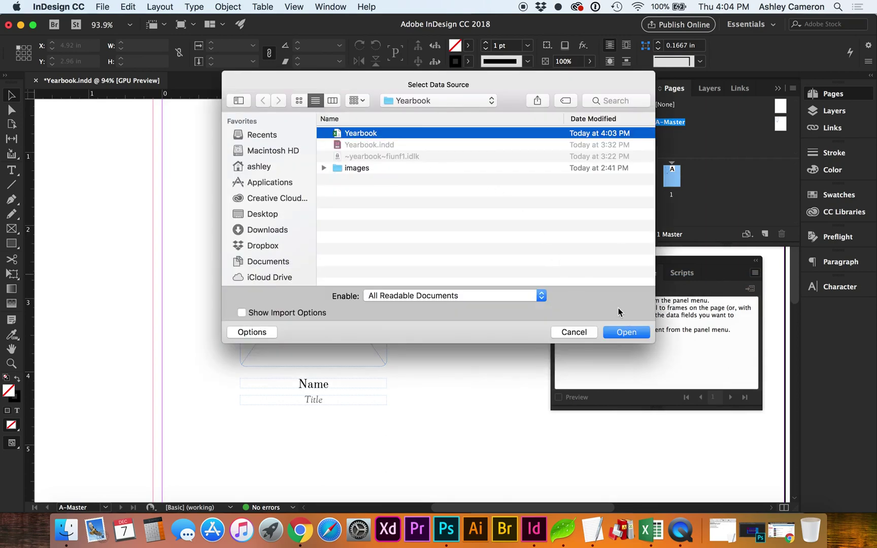
left_click(626, 333)
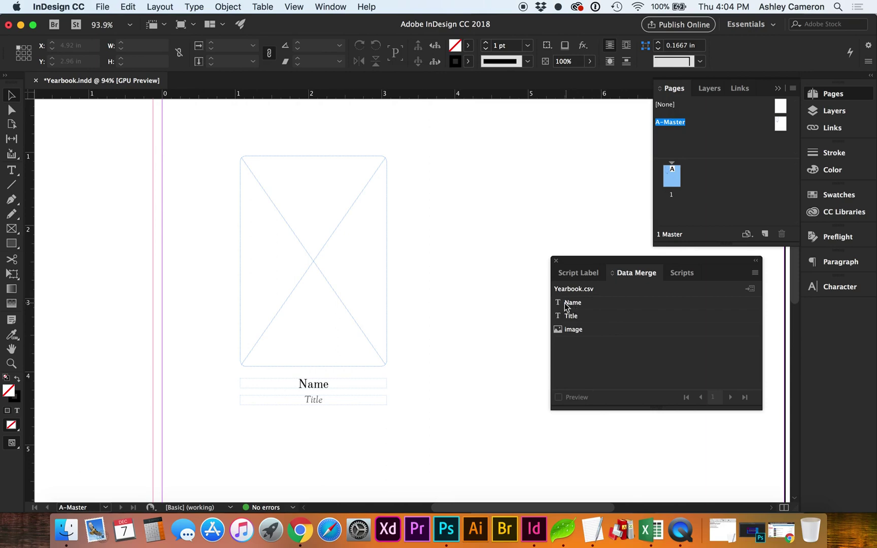
- On page 1, replace the placeholder word Name with the <<Name>> merge field
left_click(673, 181)
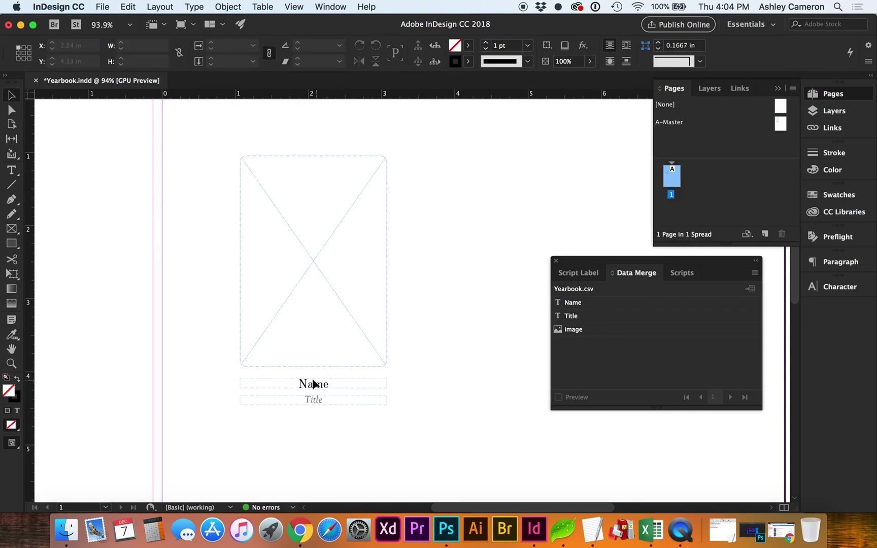
left_click_drag(287, 375, 333, 410)
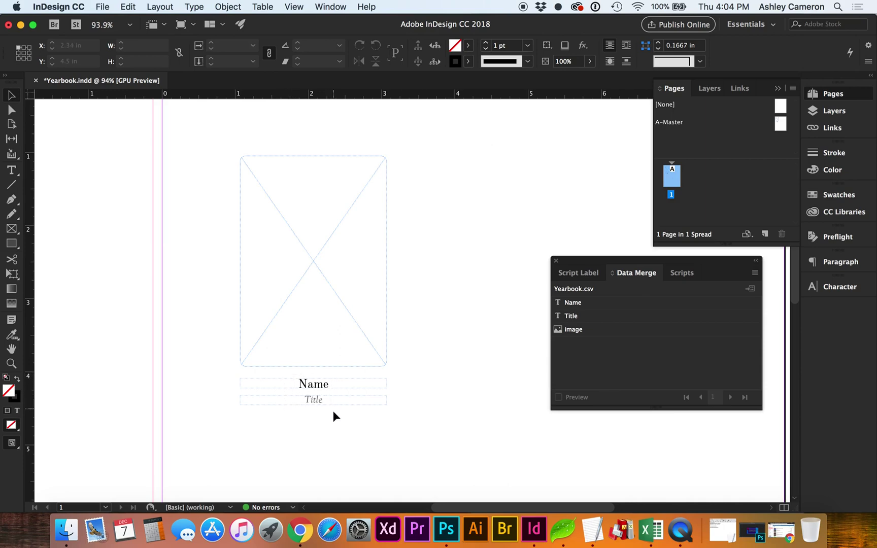
double_click(318, 383)
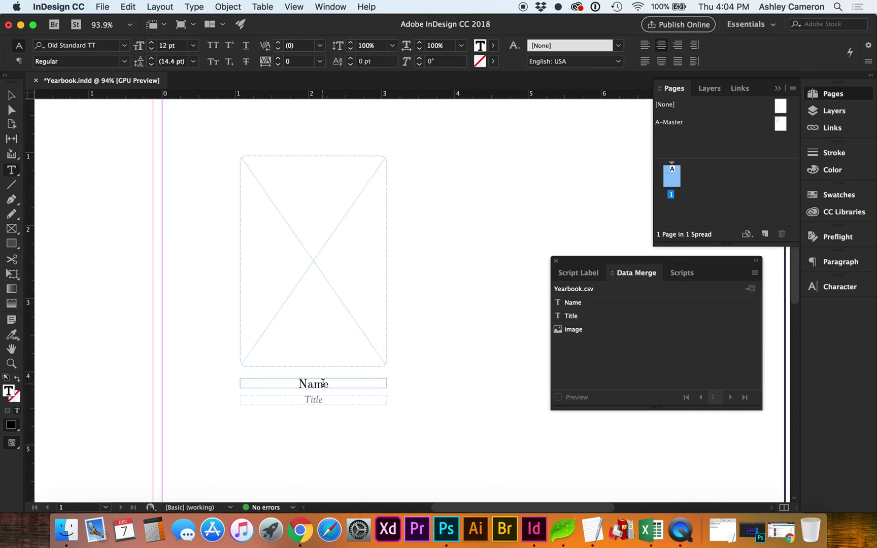
double_click(321, 383)
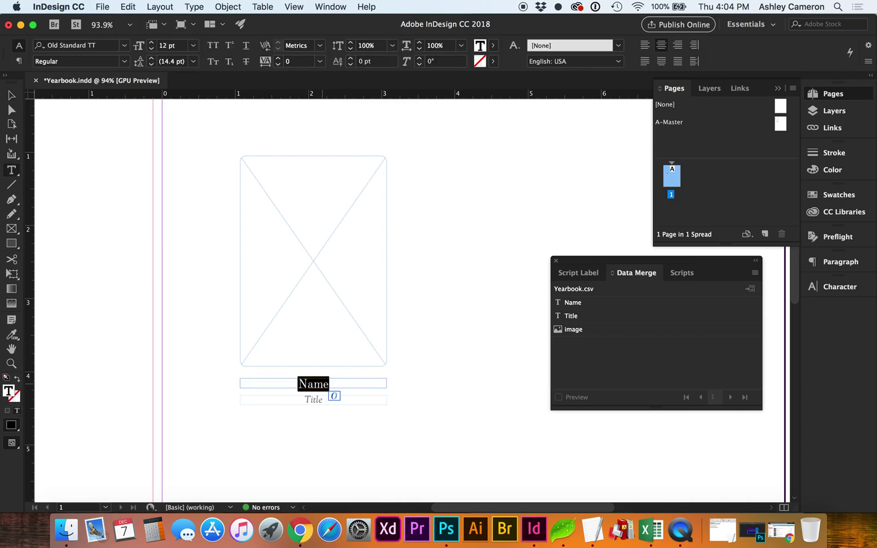
key("BackSpace")
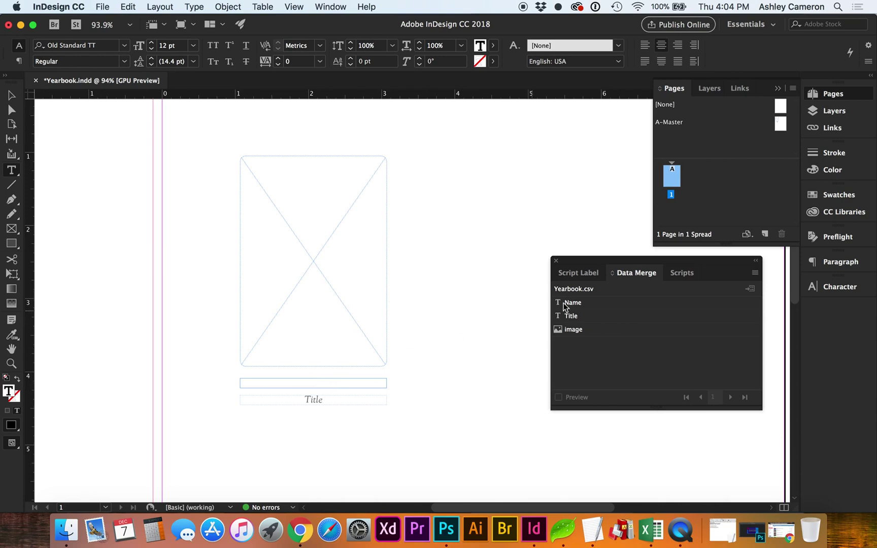
left_click_drag(573, 302, 317, 386)
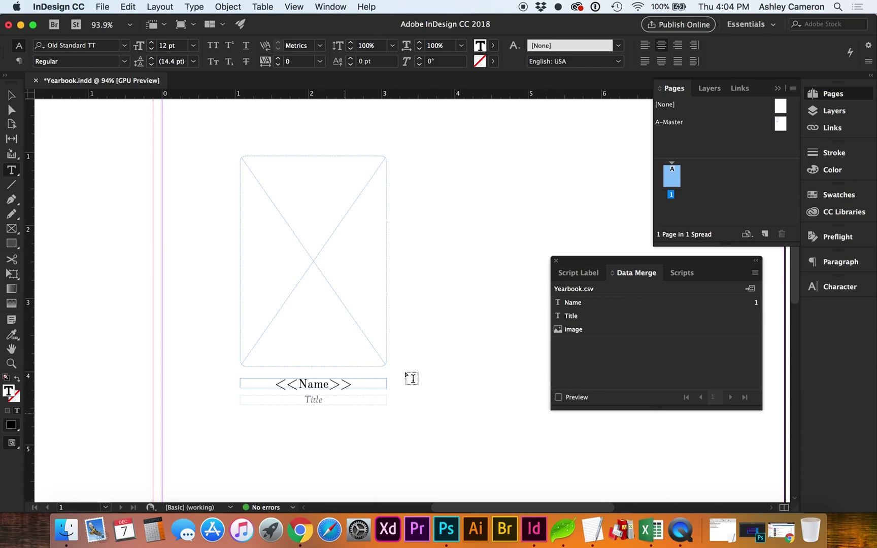
left_click(328, 416)
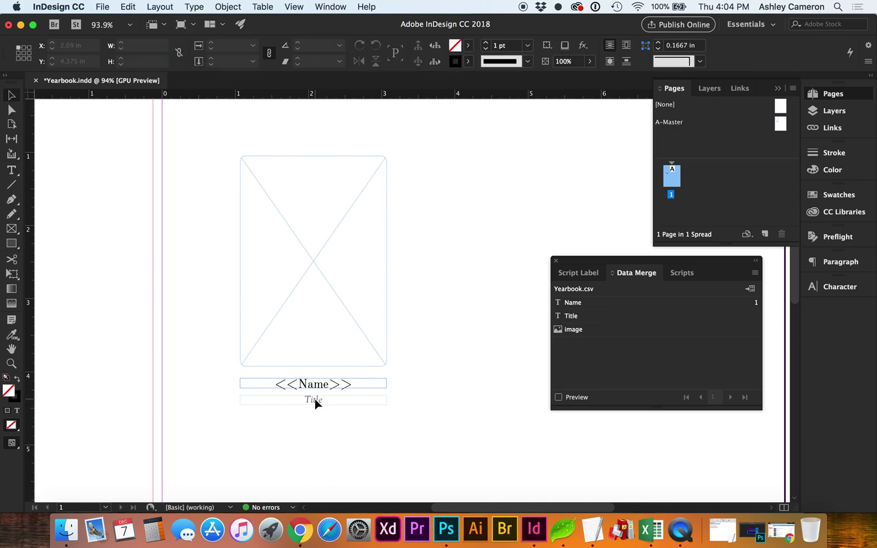
- Replace the placeholder word Title with the <<Title>> merge field
key("v")
left_click(315, 398)
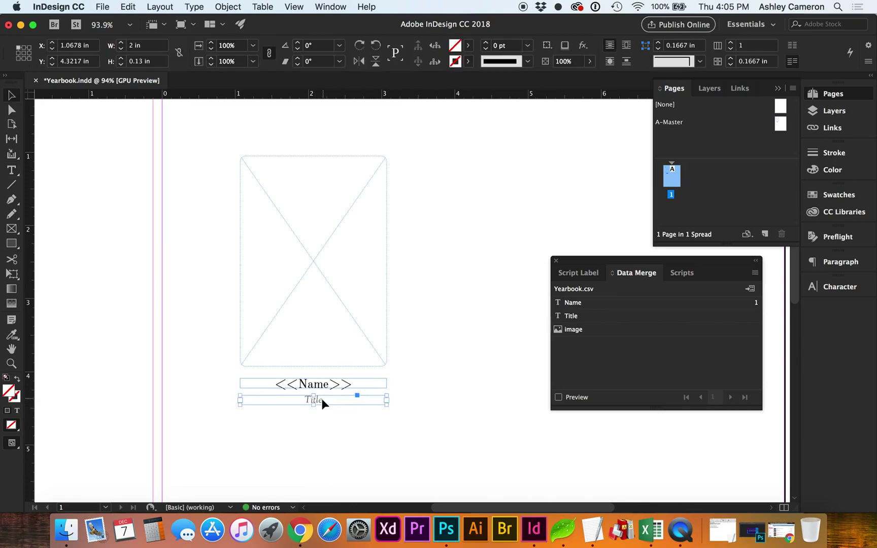
double_click(321, 398)
double_click(321, 398)
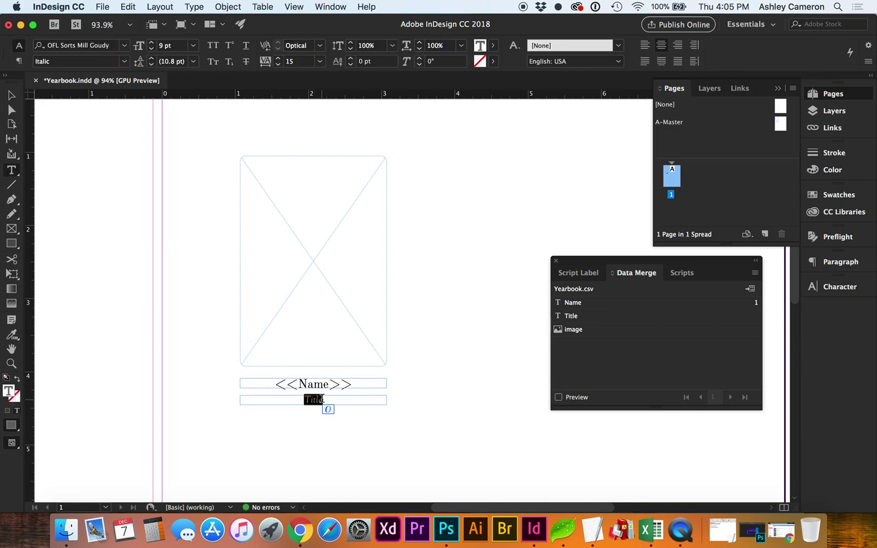
key("BackSpace")
left_click(578, 316)
left_click(429, 305)
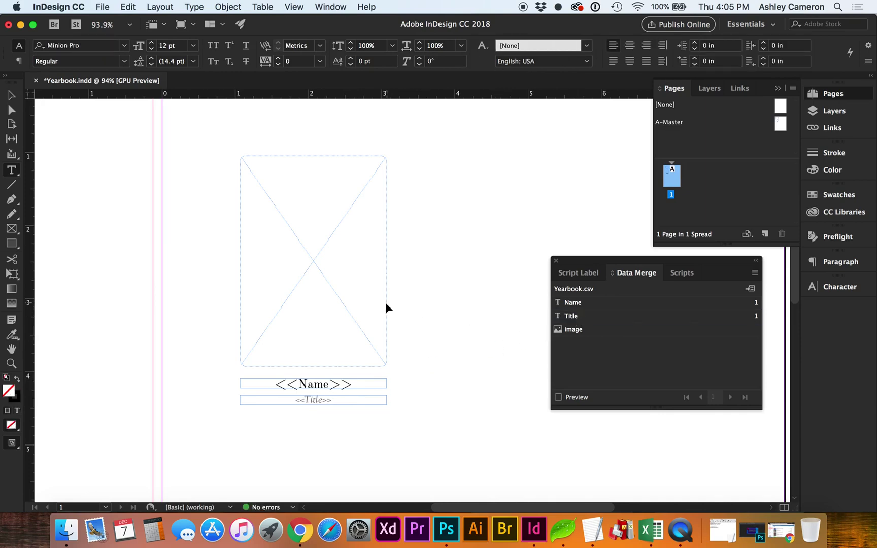
key("Escape")
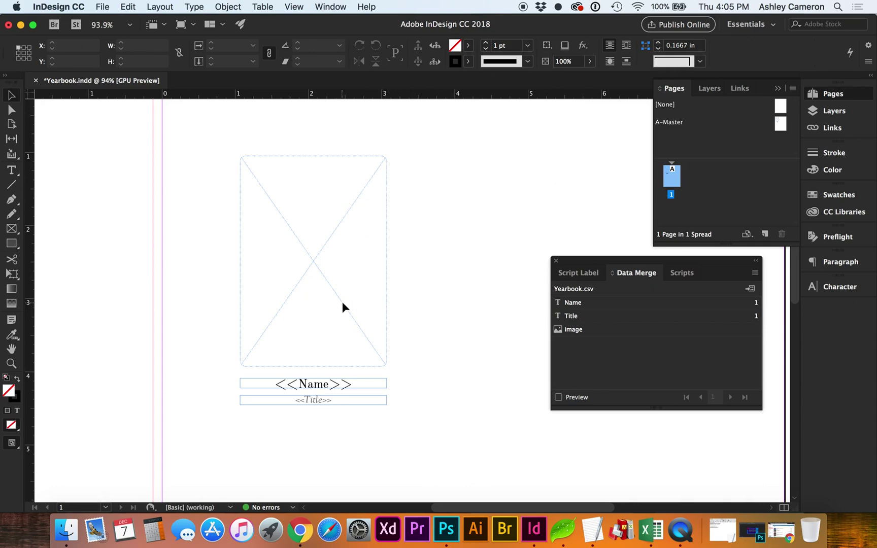
- Link the <<image>> field to the empty photo frame and turn on merge preview
left_click(340, 298)
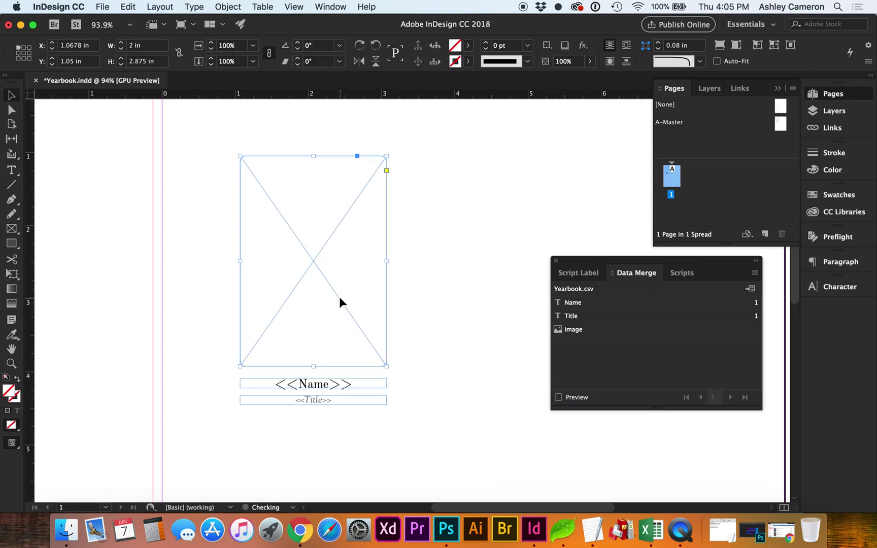
left_click(597, 331)
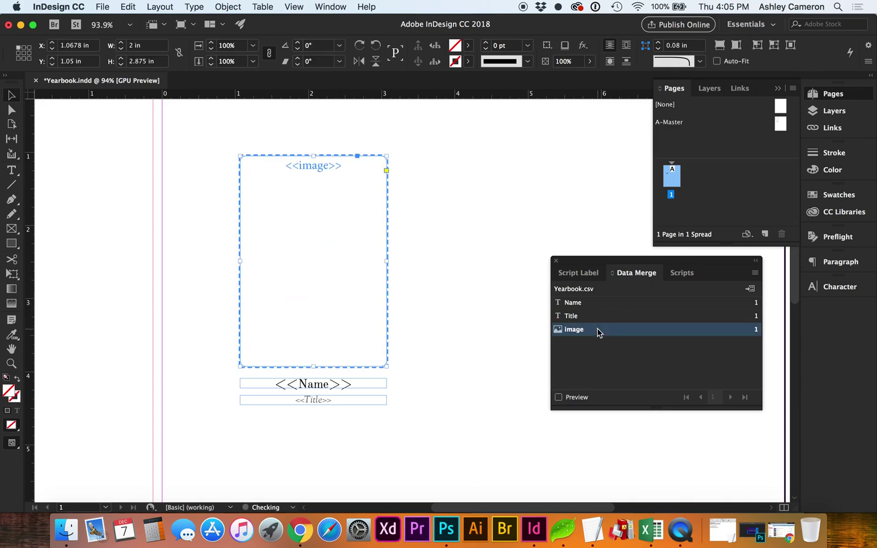
left_click(579, 399)
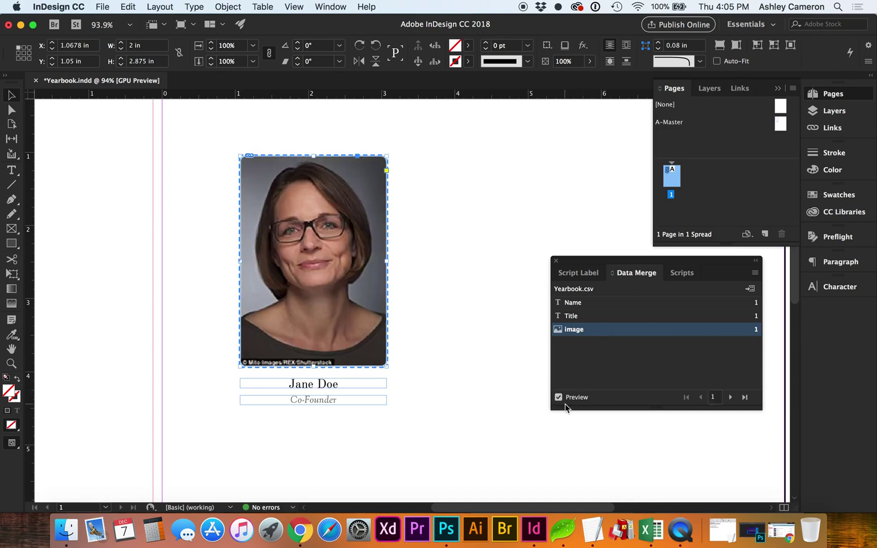
left_click(730, 397)
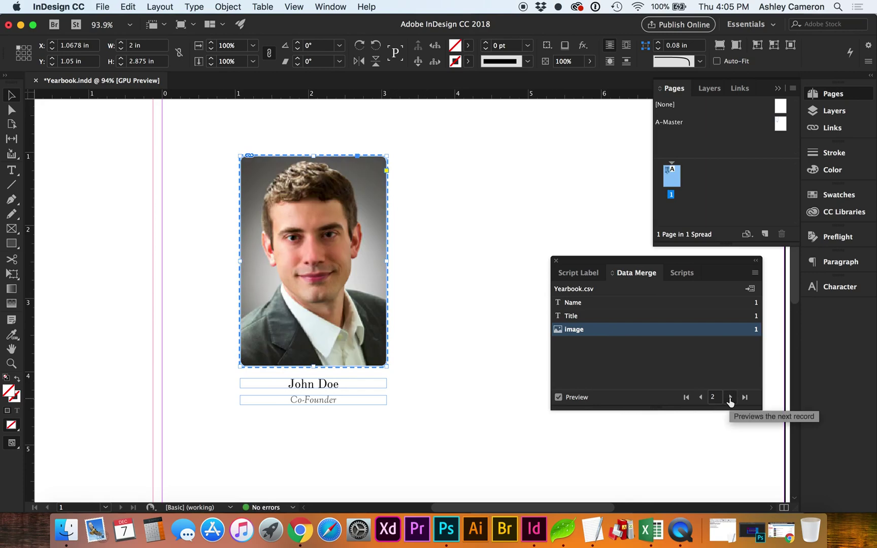
left_click(730, 397)
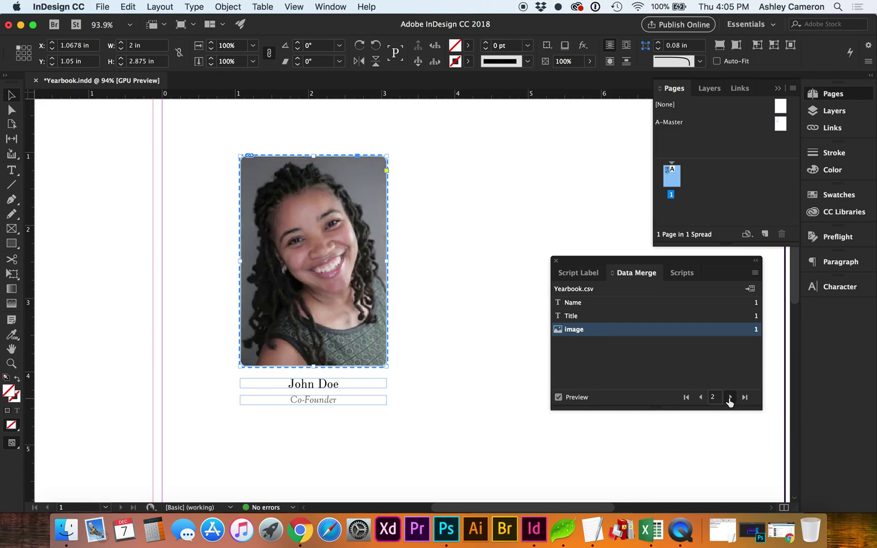
left_click(729, 398)
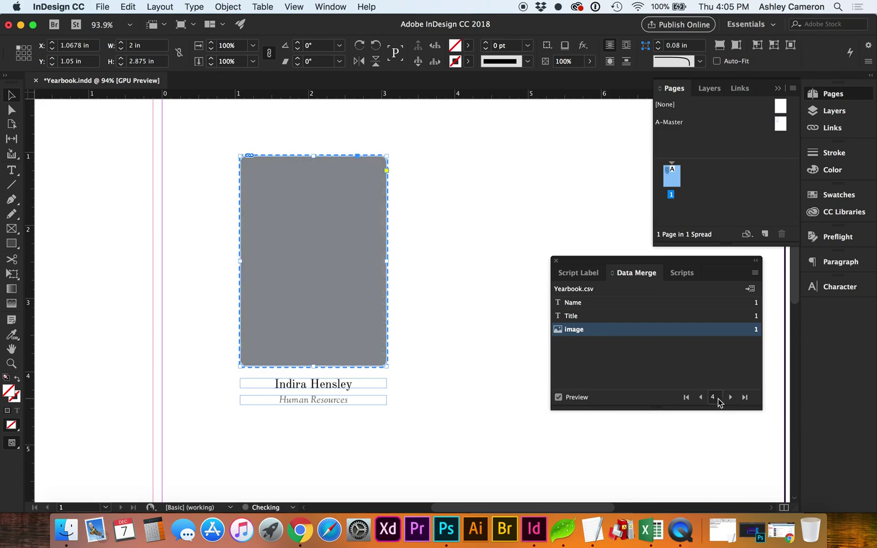
left_click(688, 398)
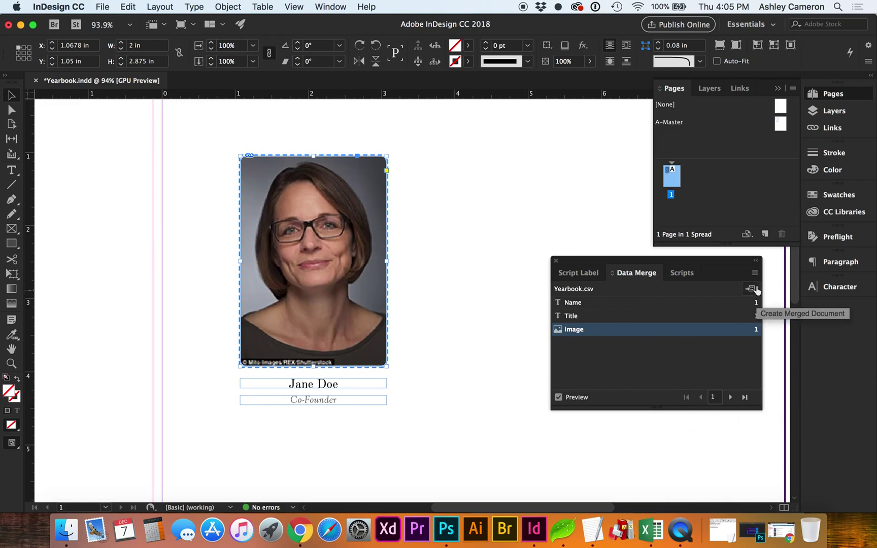
scroll(487, 368, "up", 1)
scroll(487, 367, "right", 1)
scroll(487, 367, "right", 5)
scroll(486, 367, "down", 1)
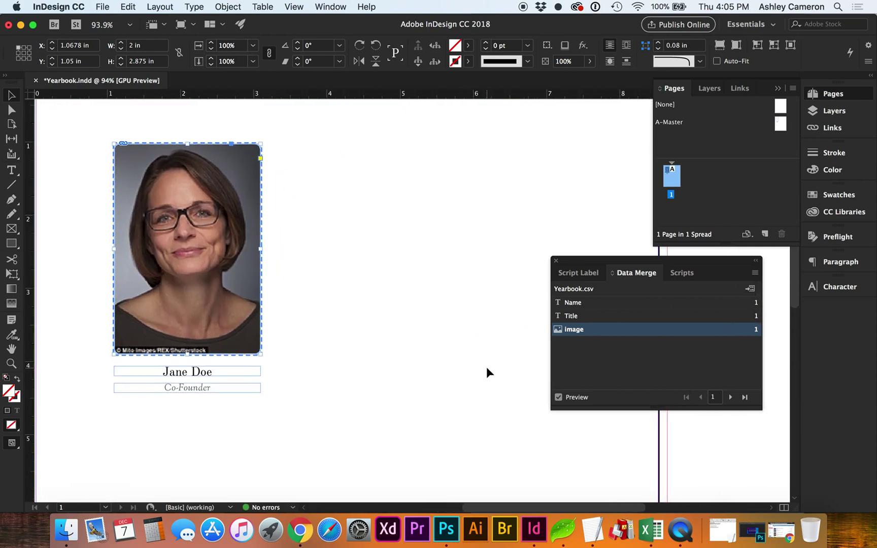
- Start Create Merged Document with Multiple Records per page and Preview Multiple Record Layout on
left_click(755, 273)
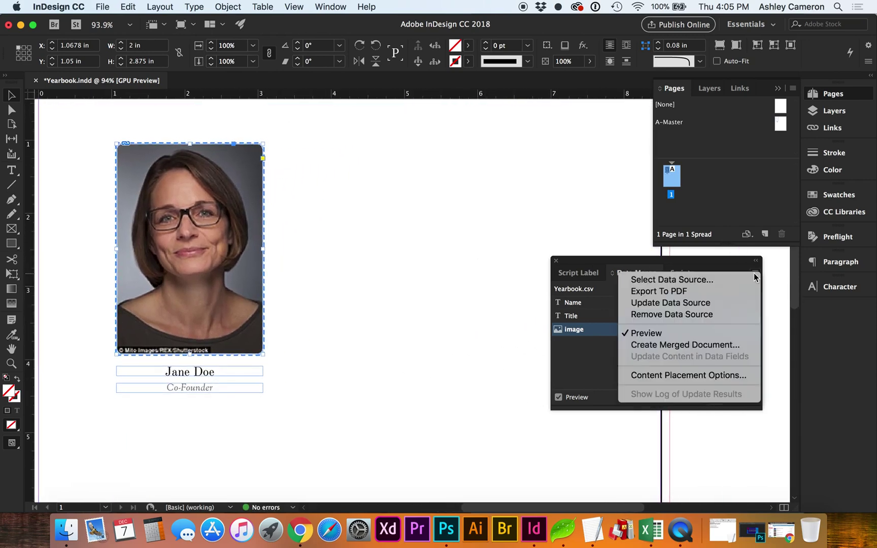
left_click(707, 344)
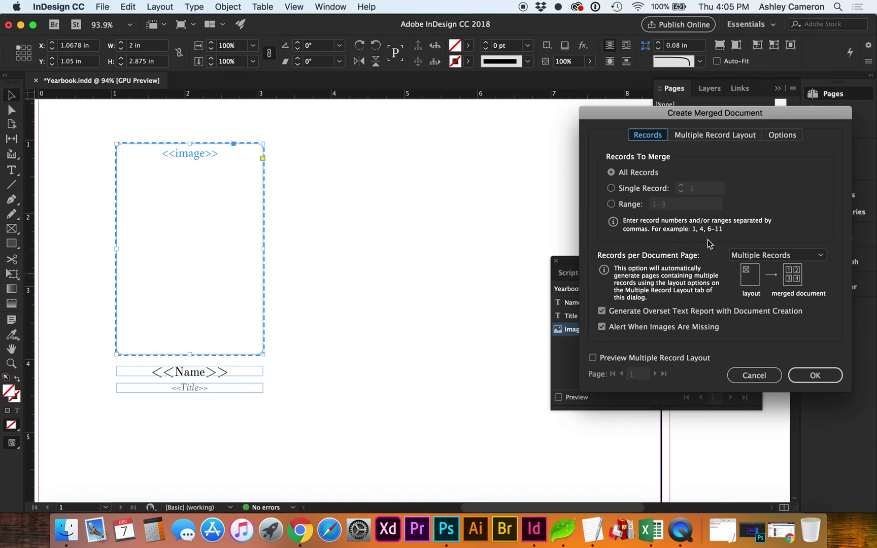
left_click(737, 256)
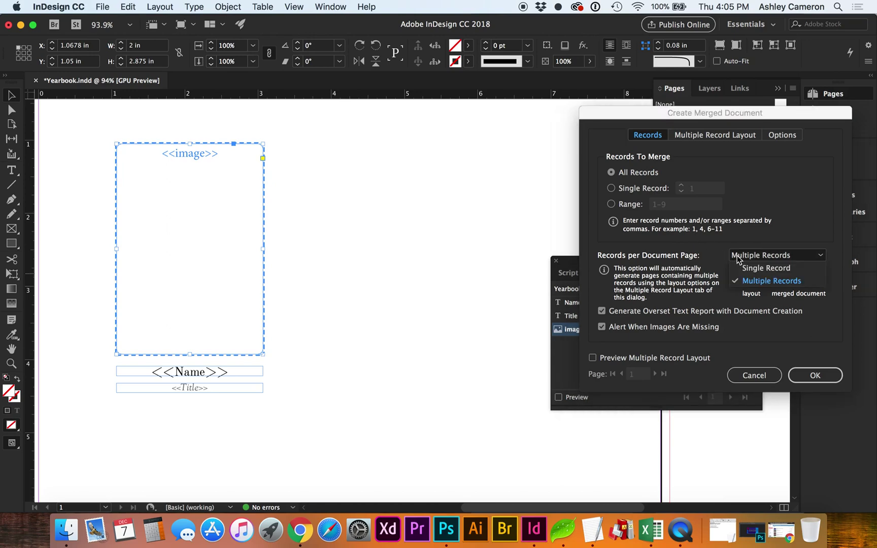
left_click(774, 282)
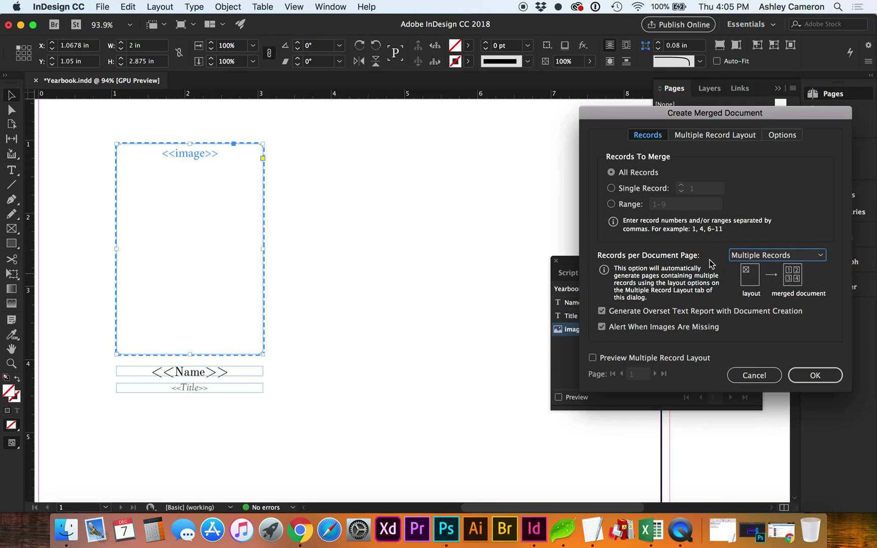
left_click(630, 359)
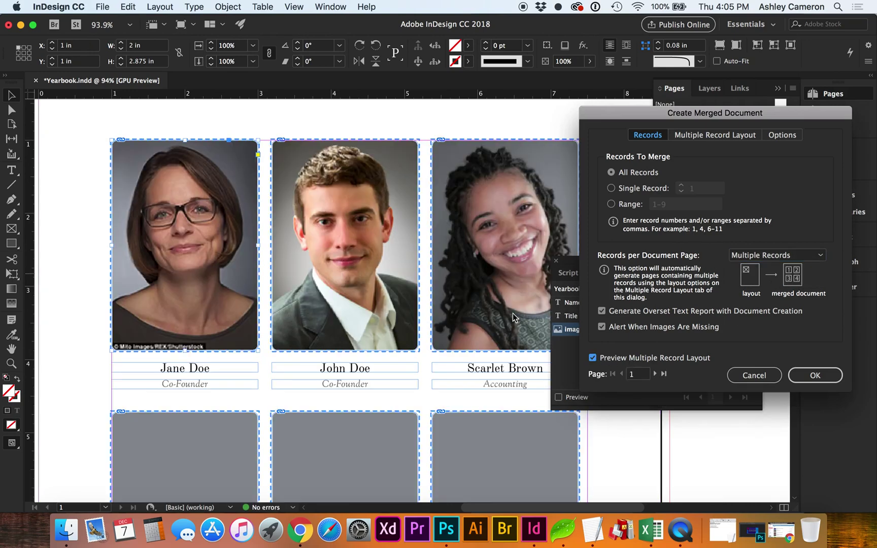
key("super+minus")
key("super+minus")
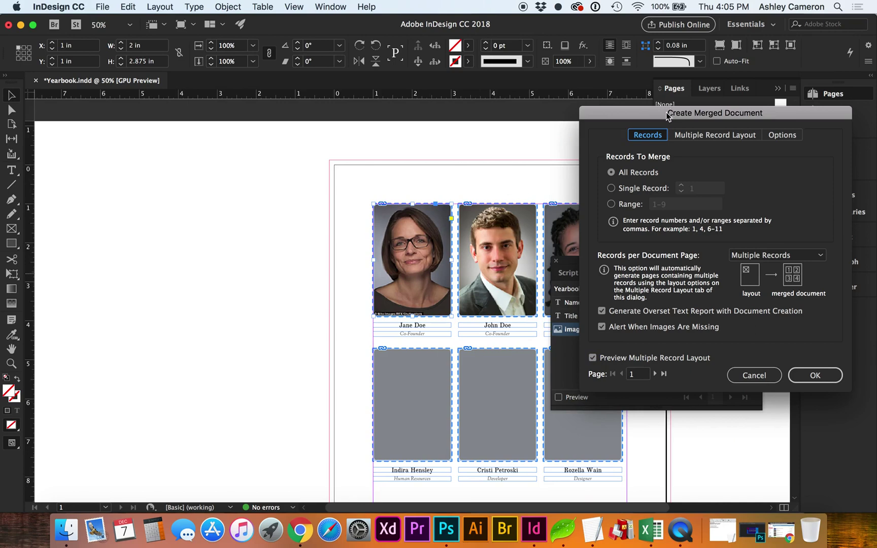
left_click_drag(666, 113, 679, 119)
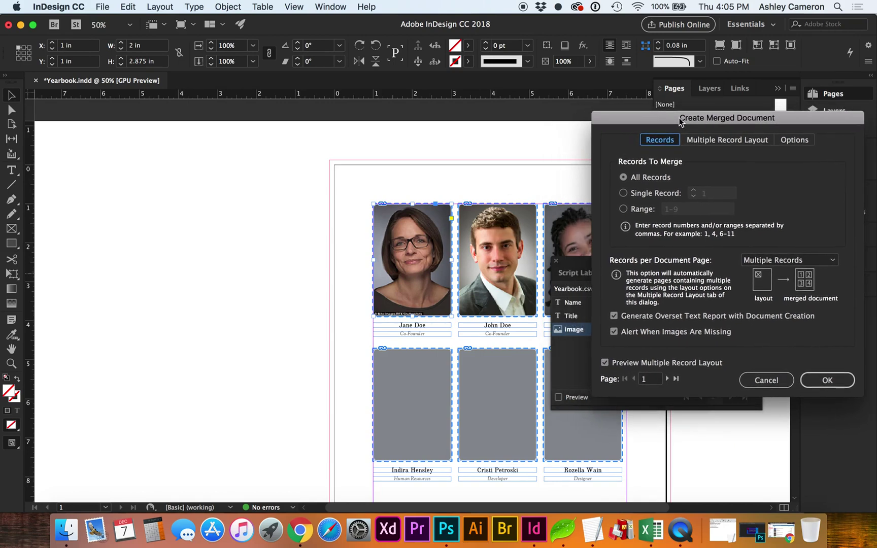
- On Multiple Record Layout, adjust the linked page margins to 1.0625 in
left_click(708, 142)
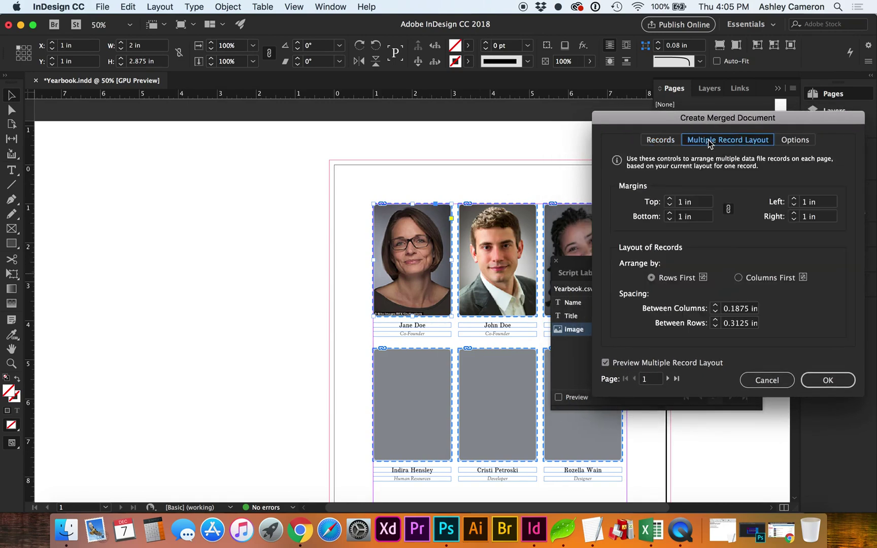
left_click(669, 199)
left_click(669, 205)
left_click(670, 205)
left_click(669, 199)
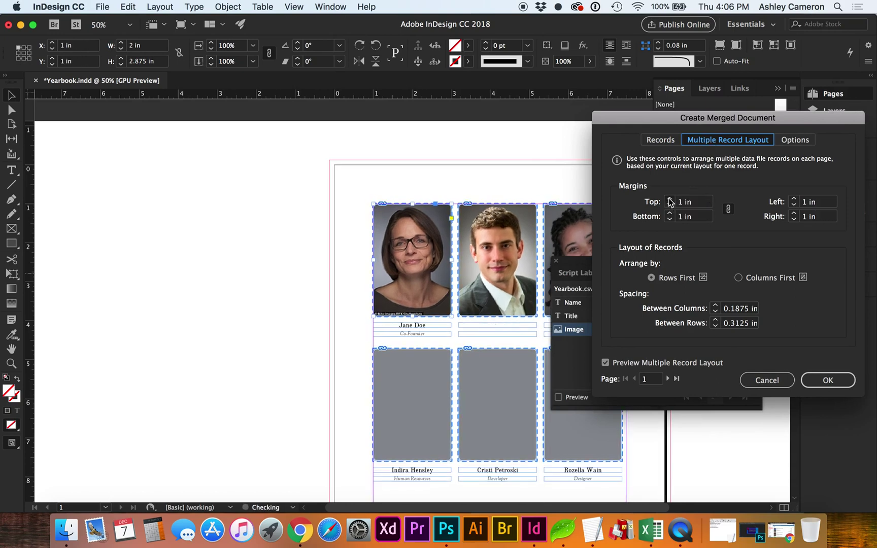
left_click(669, 199)
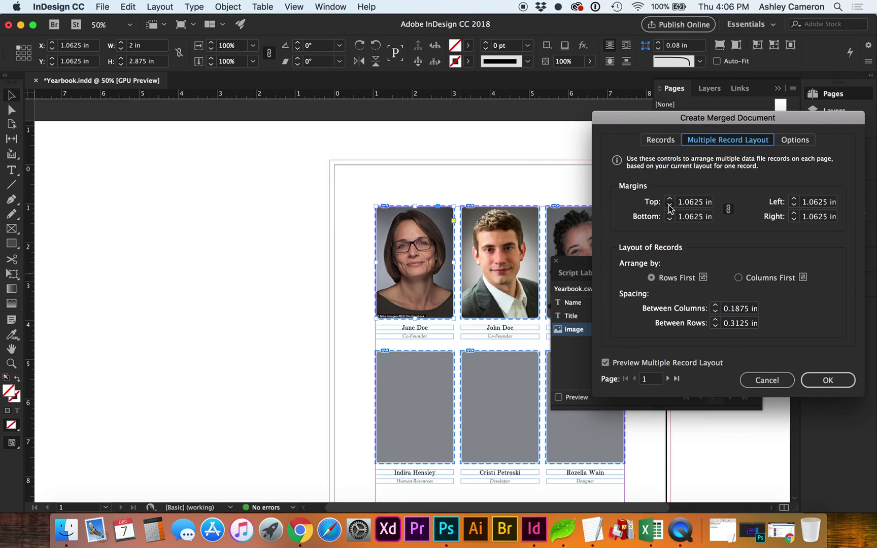
left_click(670, 205)
left_click(670, 199)
- Set Between Columns to 0.4375 in and Between Rows to 0.375 in
left_click(715, 307)
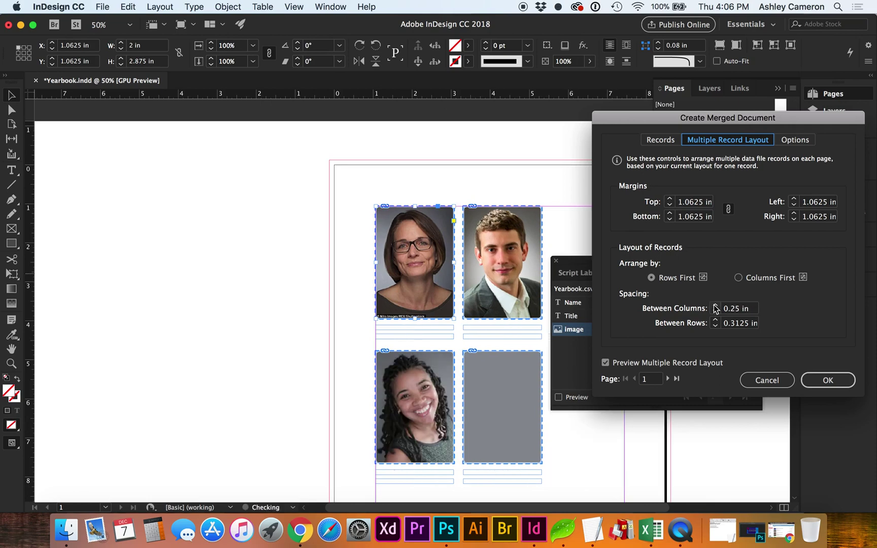
left_click(715, 306)
left_click(716, 306)
left_click(716, 306)
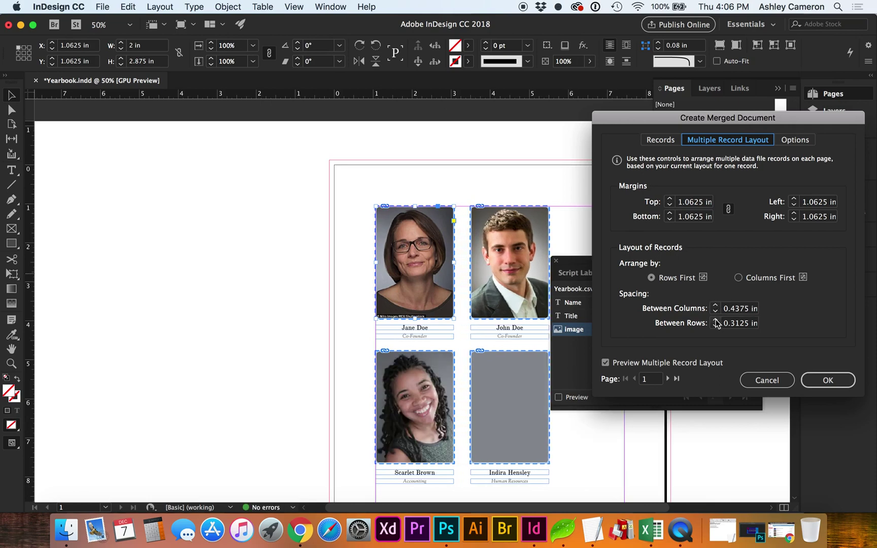
left_click(715, 321)
left_click(715, 320)
left_click(716, 325)
left_click(715, 325)
left_click(715, 320)
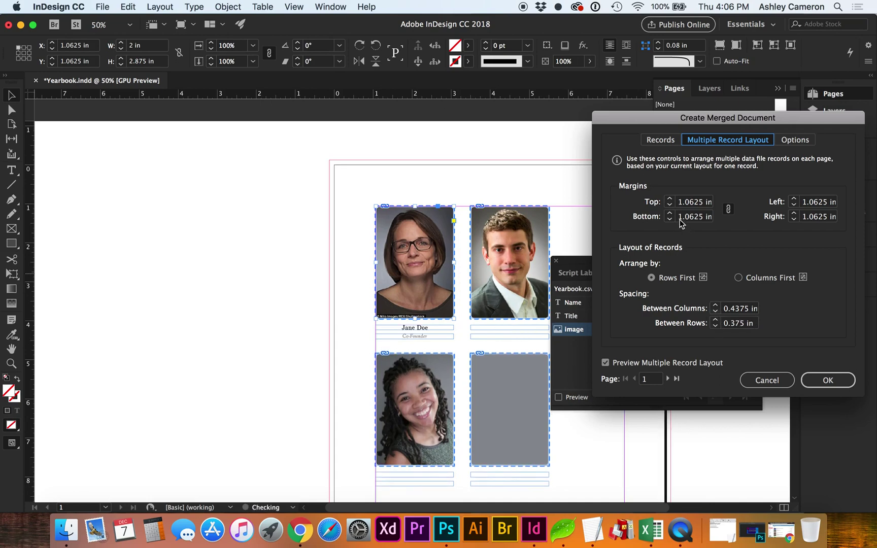
- Reduce the margins to 0.8125 in so three records fit per row
left_click(669, 205)
left_click(669, 205)
left_click(670, 205)
left_click(669, 205)
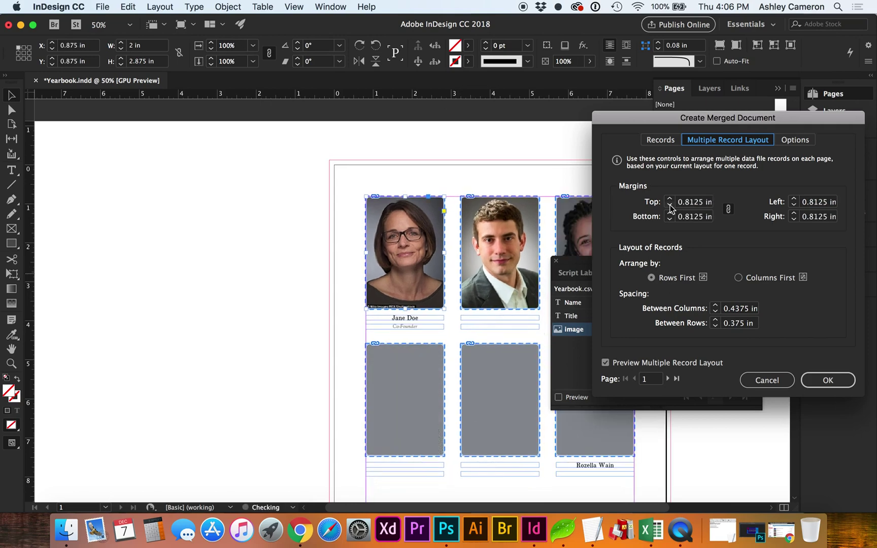
- On the Options tab, keep image fitting at Fit Images to Frames
left_click(794, 140)
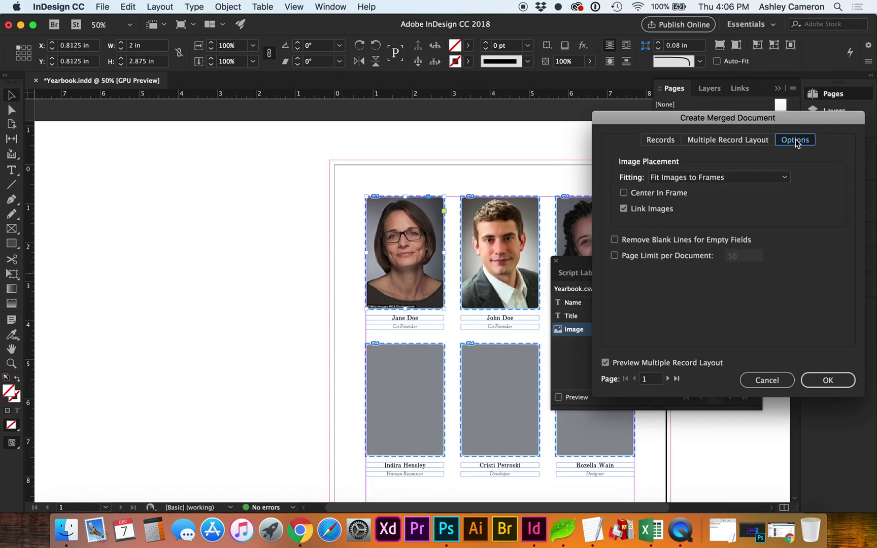
left_click(737, 179)
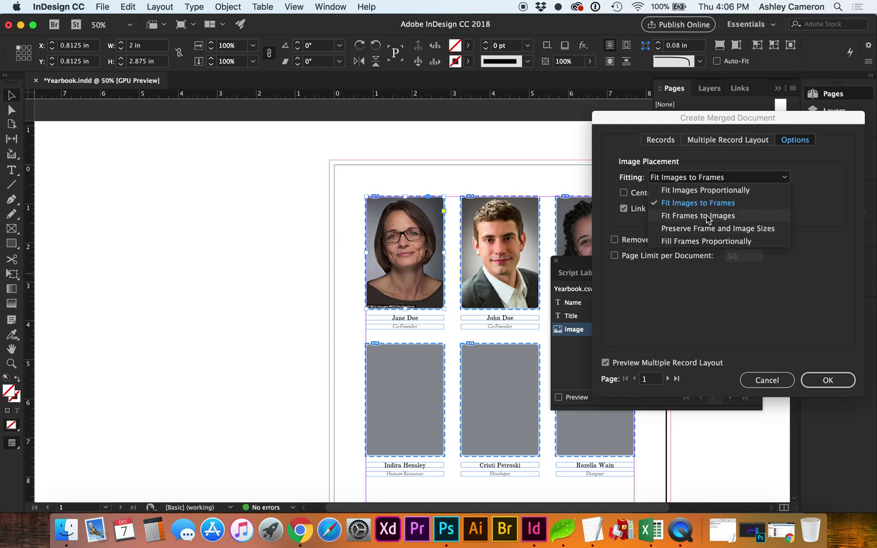
left_click(811, 195)
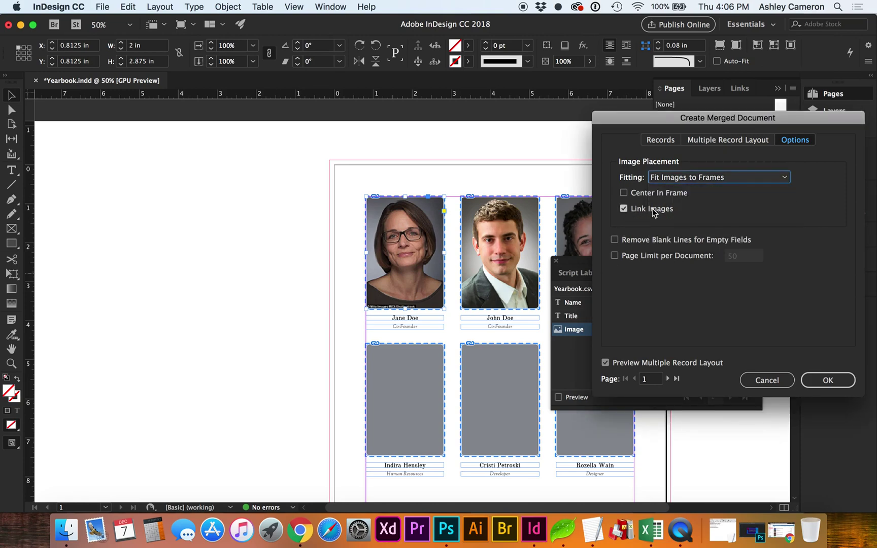
- Create the Yearbook-1 merged document, dismiss the overset text alert, and review its two pages
left_click(831, 380)
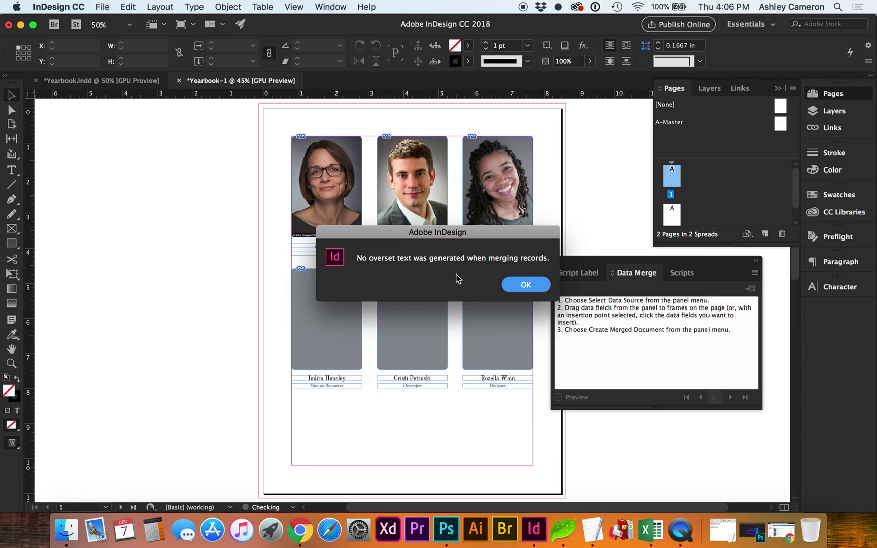
left_click(512, 286)
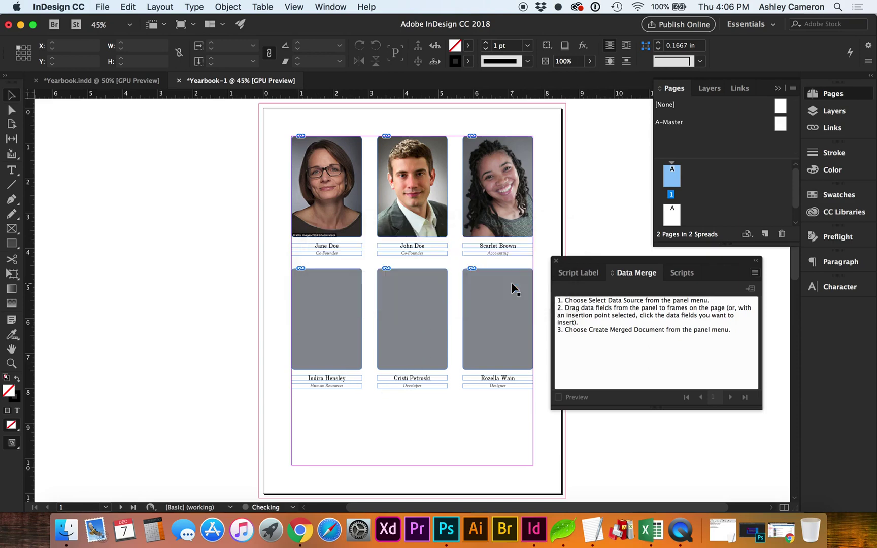
scroll(480, 303, "down", 5)
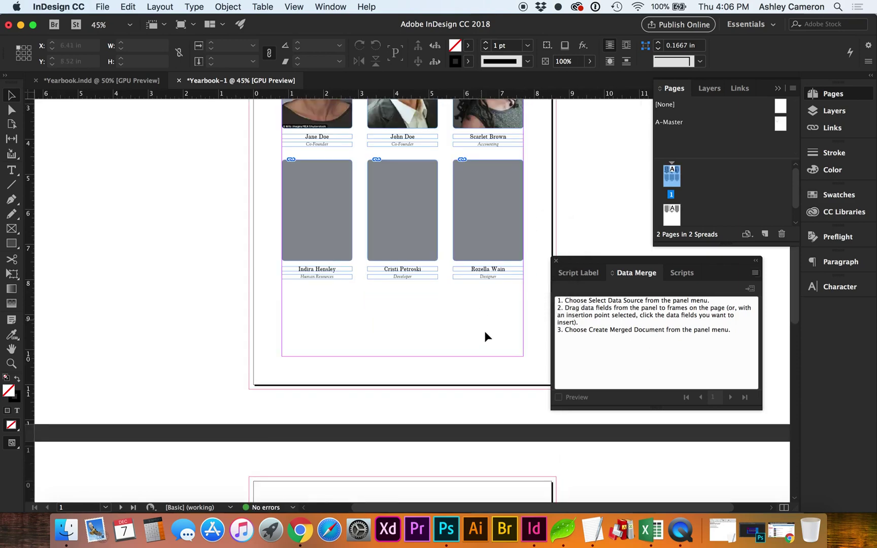
scroll(486, 336, "down", 15)
scroll(486, 335, "up", 18)
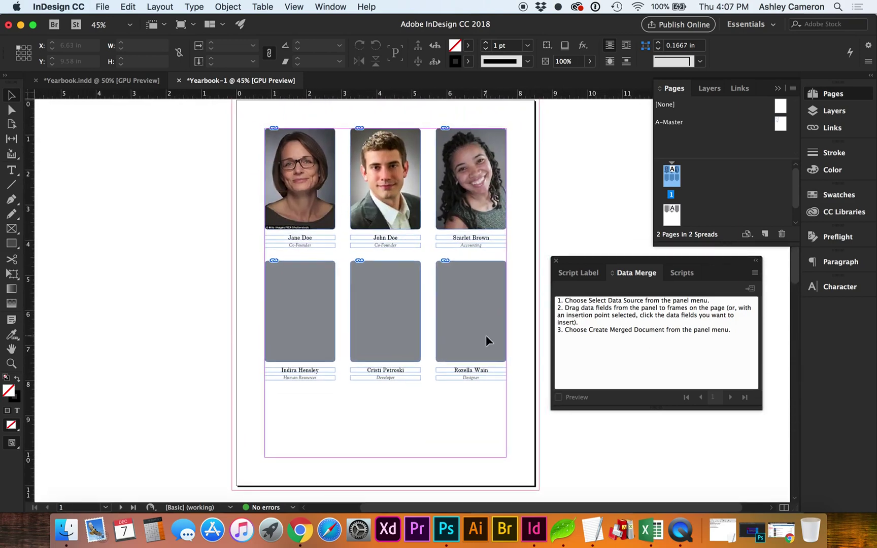
scroll(400, 426, "up", 3)
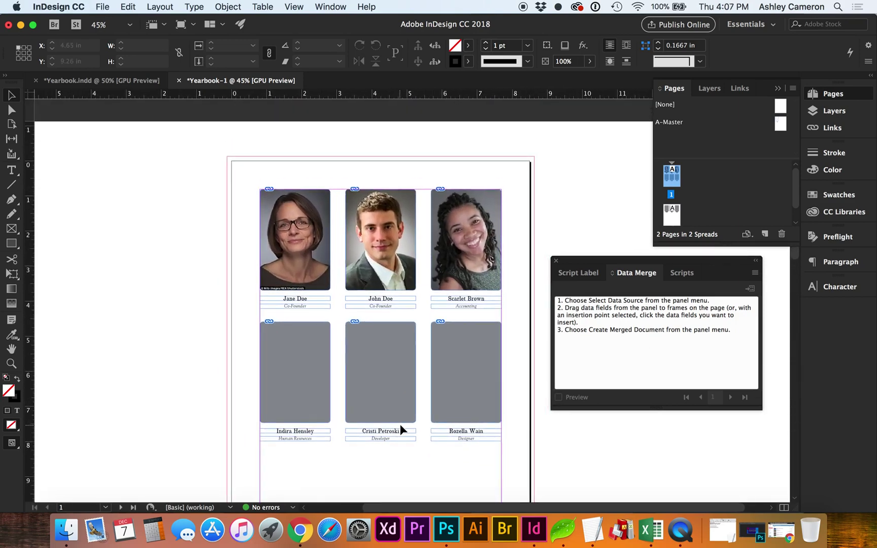
scroll(399, 424, "down", 1)
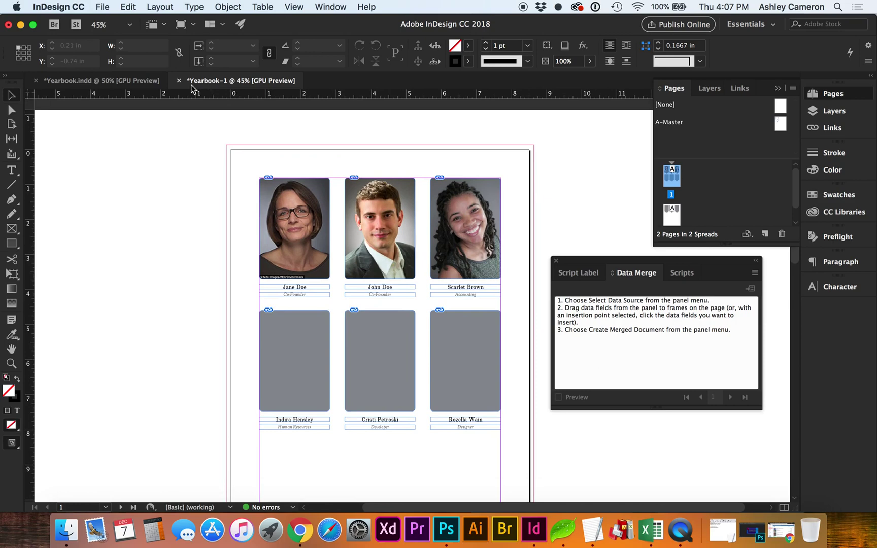
left_click(136, 83)
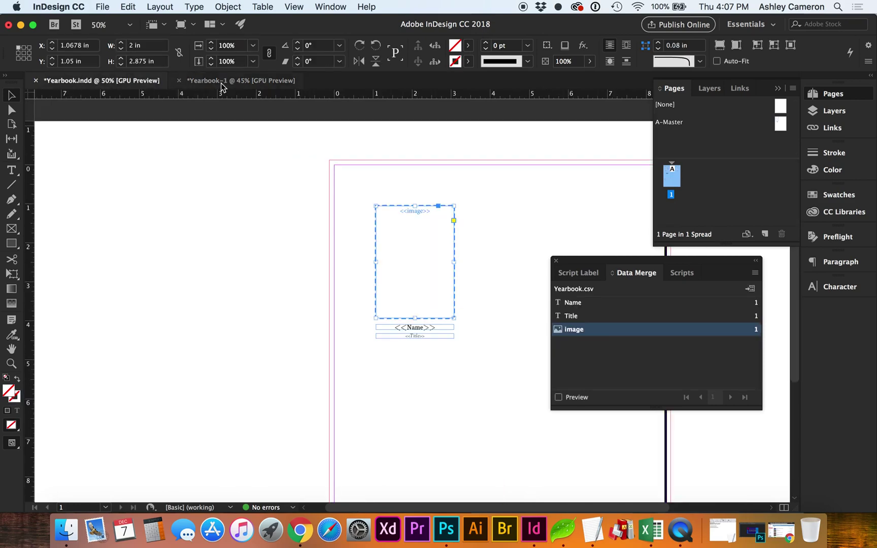
left_click(222, 85)
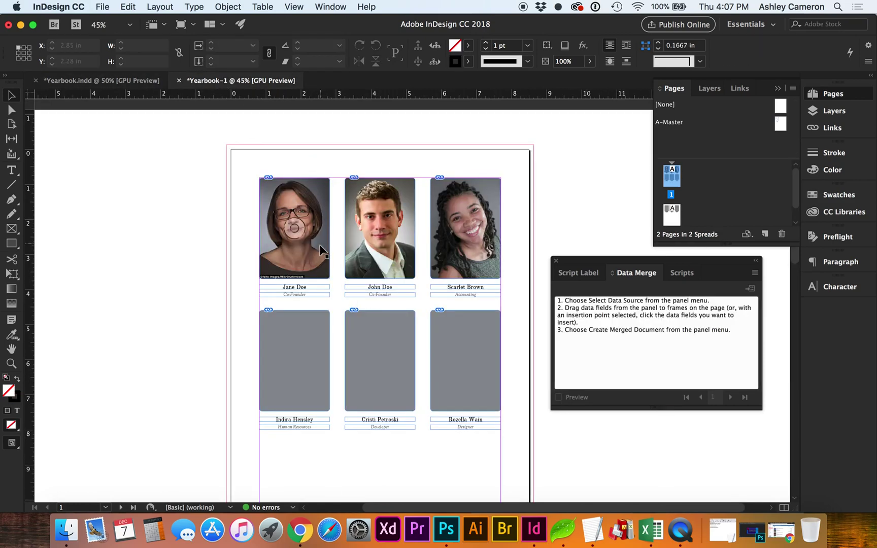